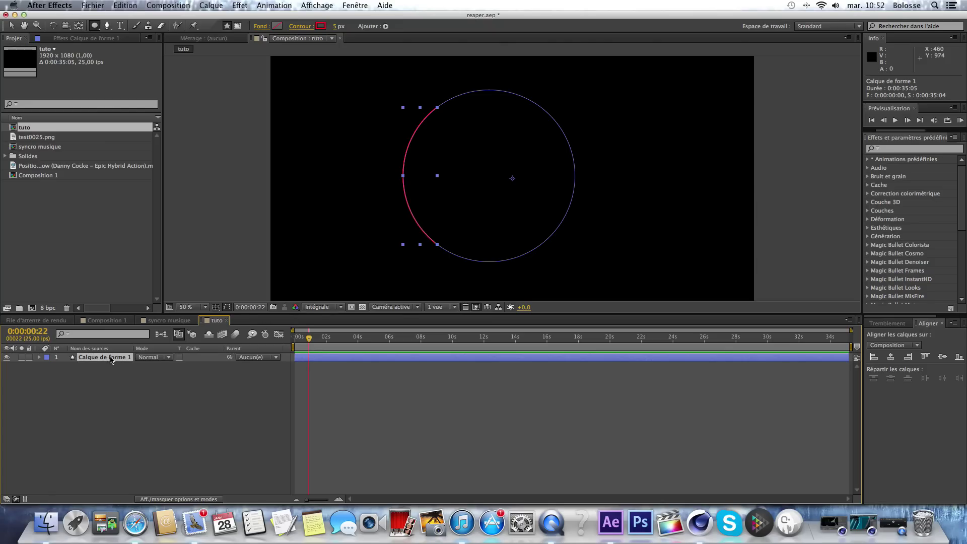
# Delete the shape layer and remove the existing tuto composition from the project
pyautogui.press('Delete')
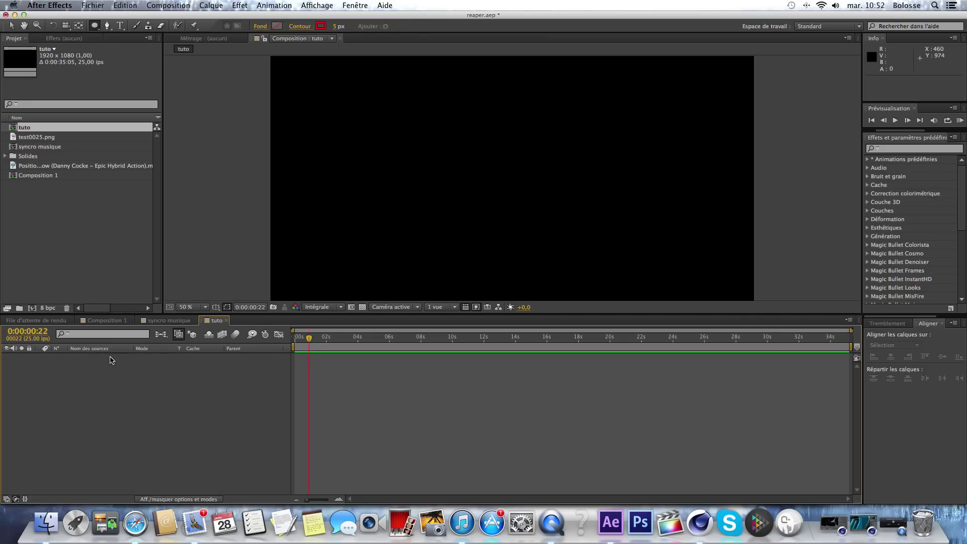
pyautogui.click(227, 321)
pyautogui.click(101, 129)
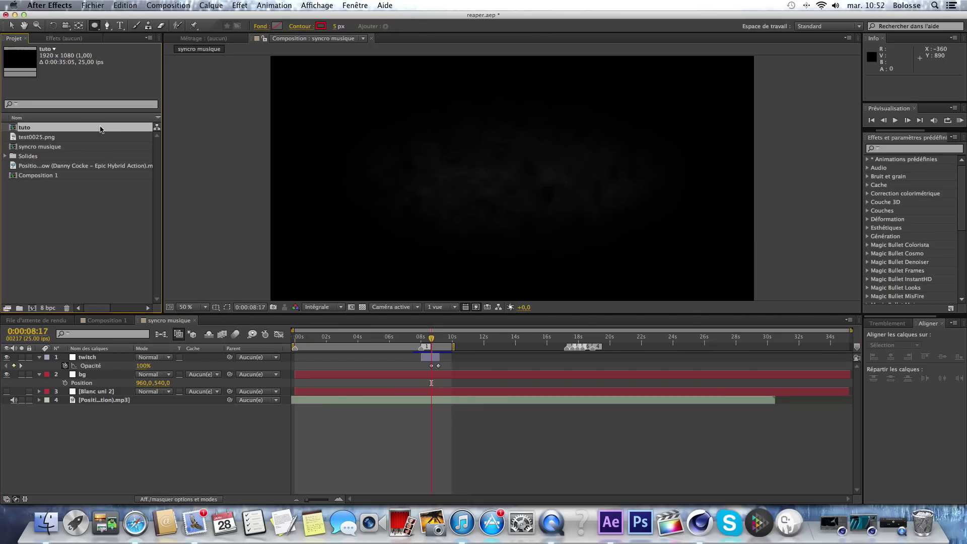
pyautogui.press('Delete')
# Create a new composition named tuto with the HDTV 1080 25 preset
pyautogui.press('super+n')
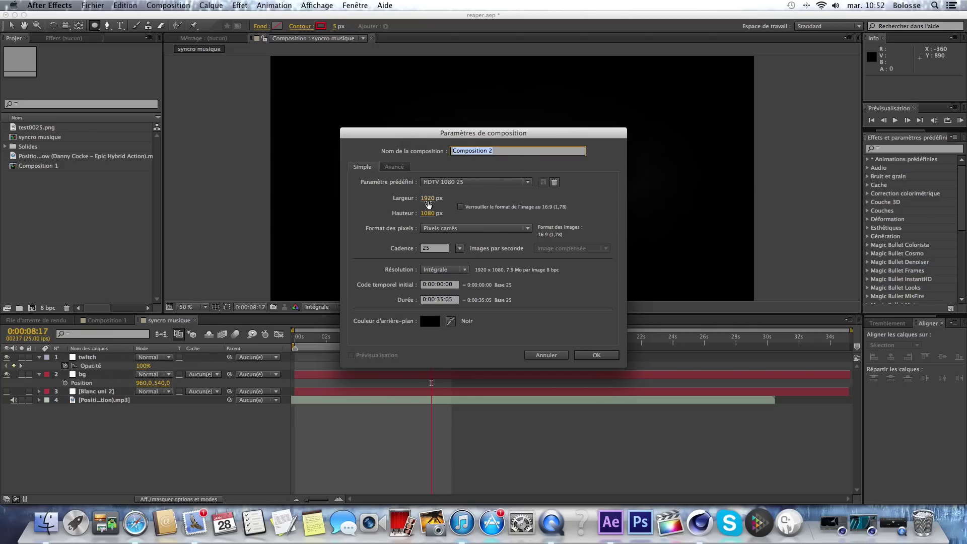
pyautogui.write('tuto')
pyautogui.press('Return')
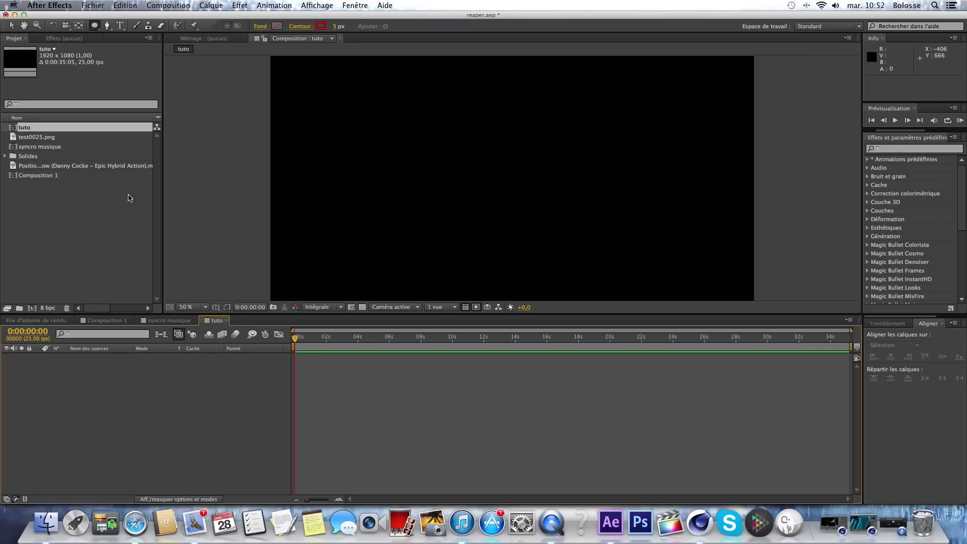
# Activate the Ellipse tool for drawing shapes
pyautogui.click(97, 31)
pyautogui.moveTo(97, 33); pyautogui.dragTo(121, 26)
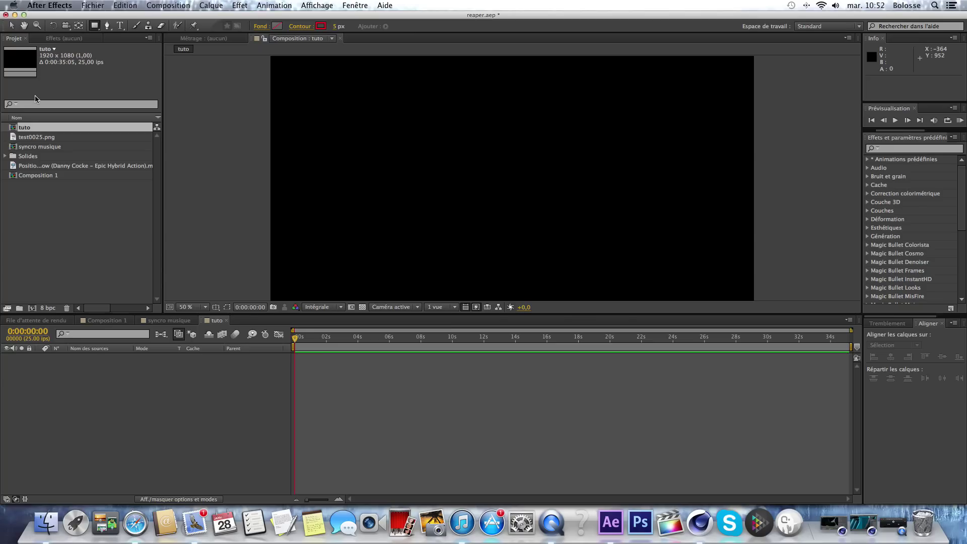
pyautogui.click(95, 26)
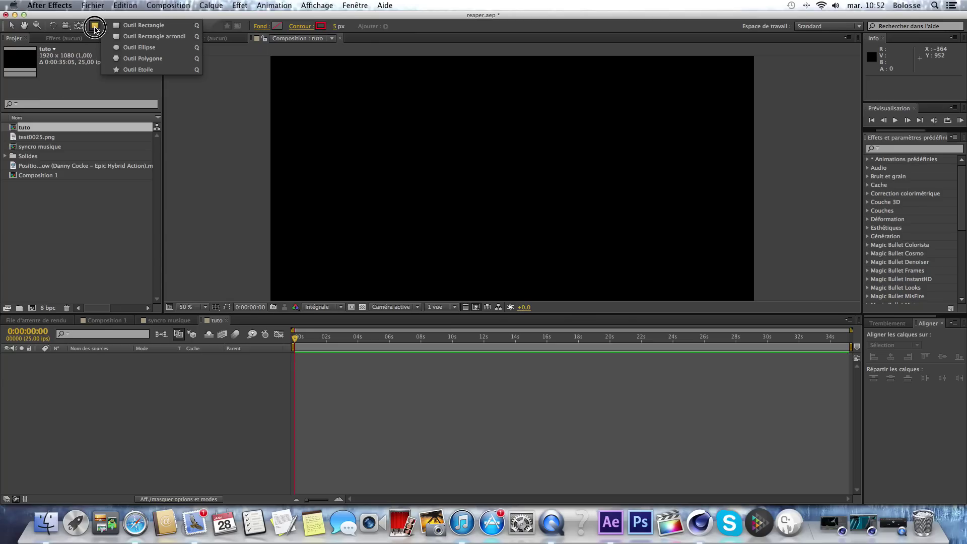
pyautogui.click(149, 51)
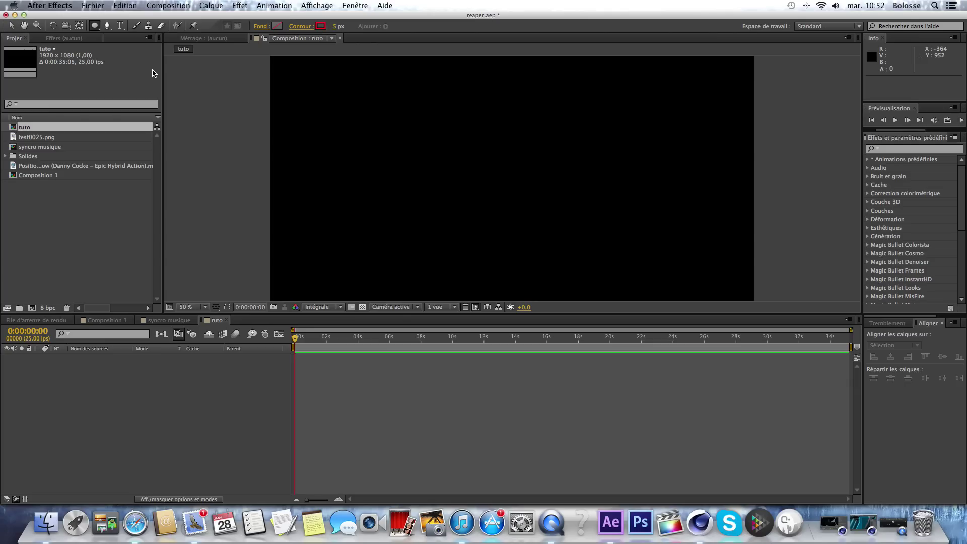
# Review the fill type, stroke colour and stroke options that apply to new shapes
pyautogui.click(262, 26)
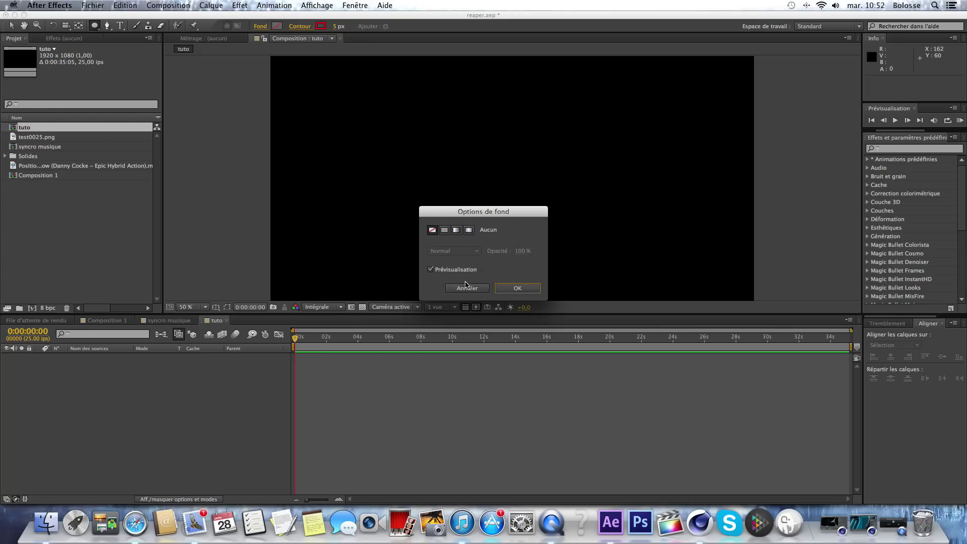
pyautogui.click(518, 288)
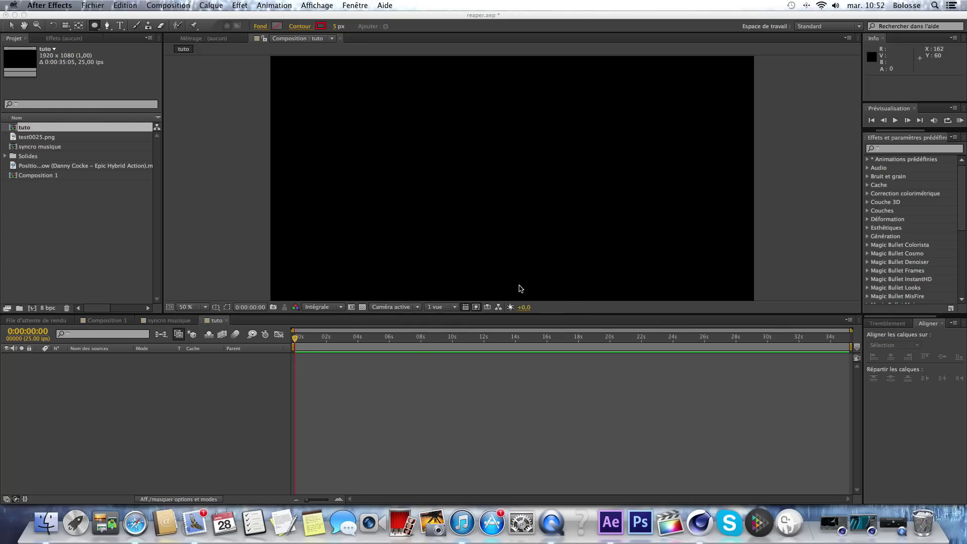
pyautogui.click(320, 27)
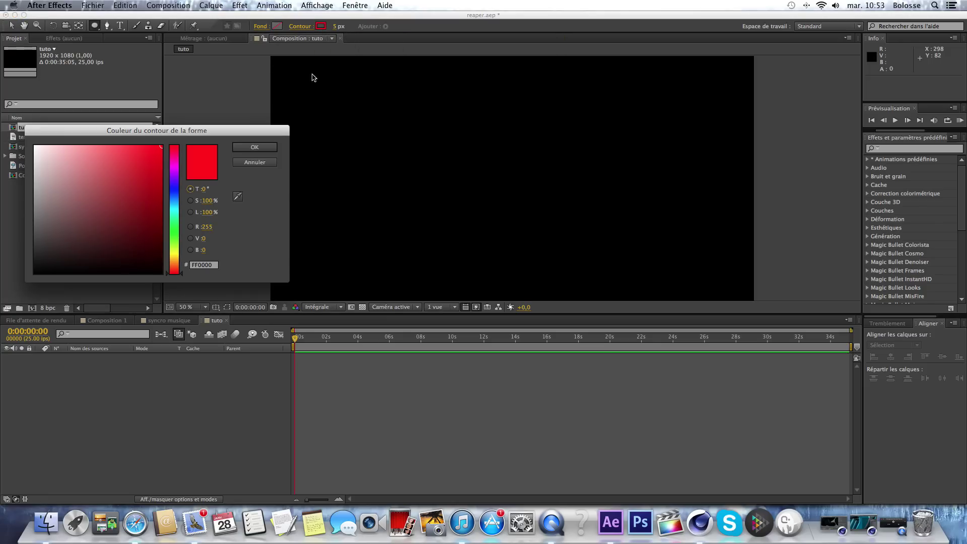
pyautogui.click(254, 162)
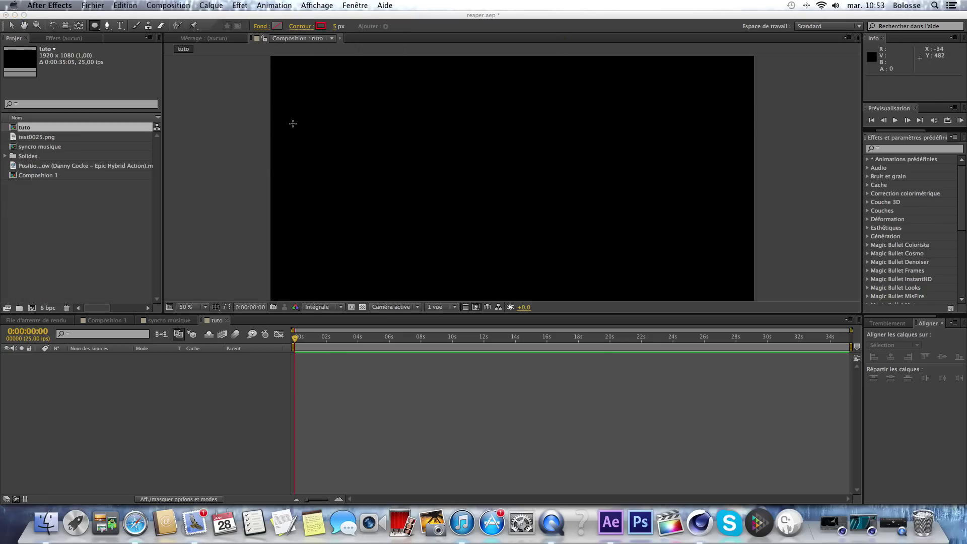
pyautogui.click(300, 28)
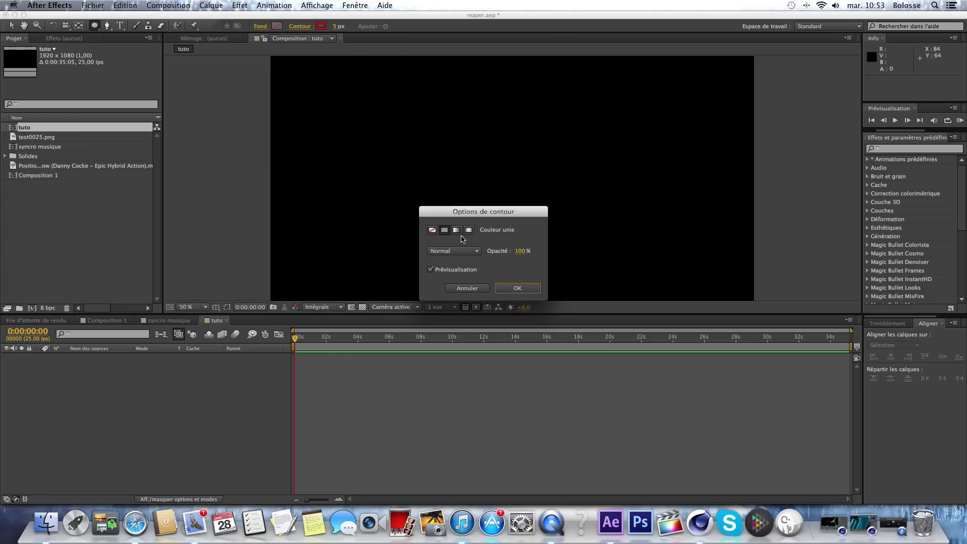
pyautogui.click(468, 288)
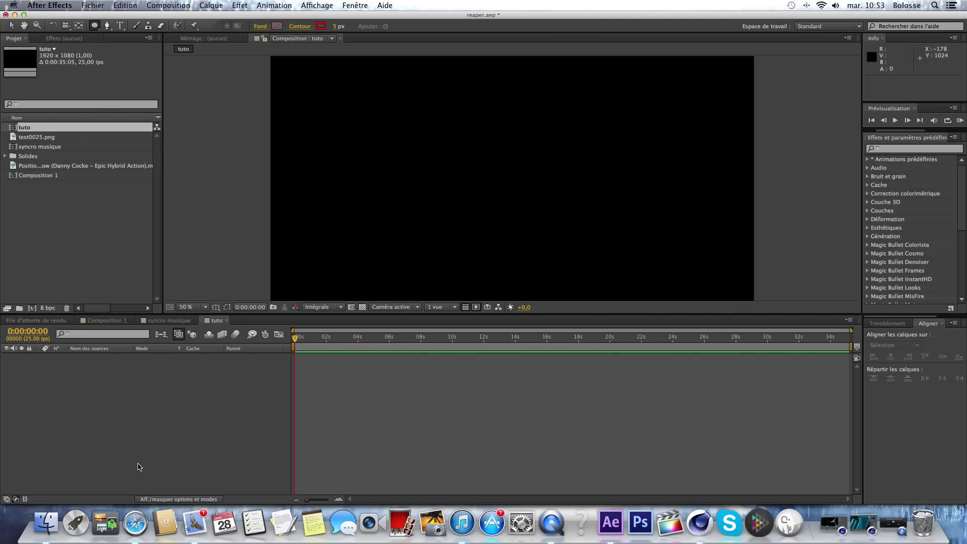
# Create a white full-frame solid and apply a full-size elliptical mask to it
pyautogui.press('super+y')
pyautogui.press('Return')
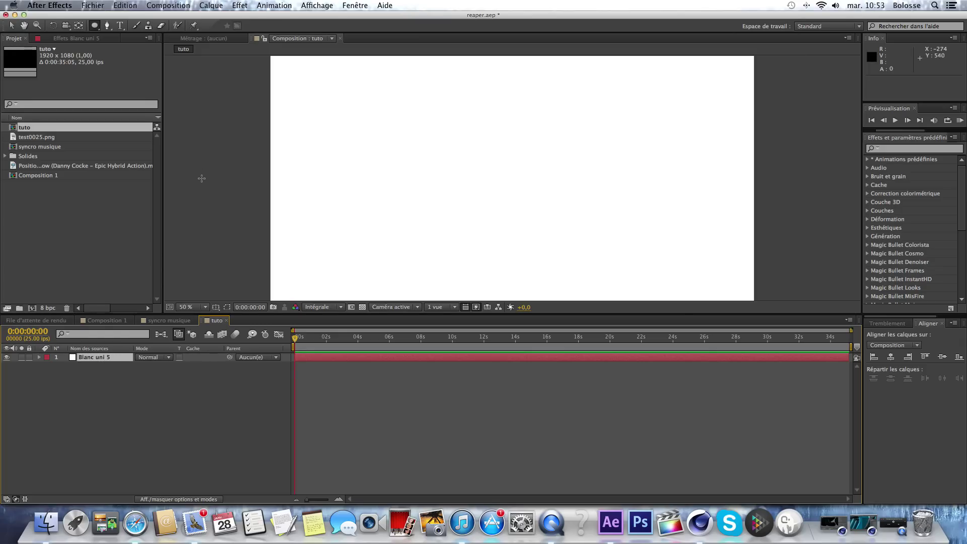
pyautogui.doubleClick(96, 26)
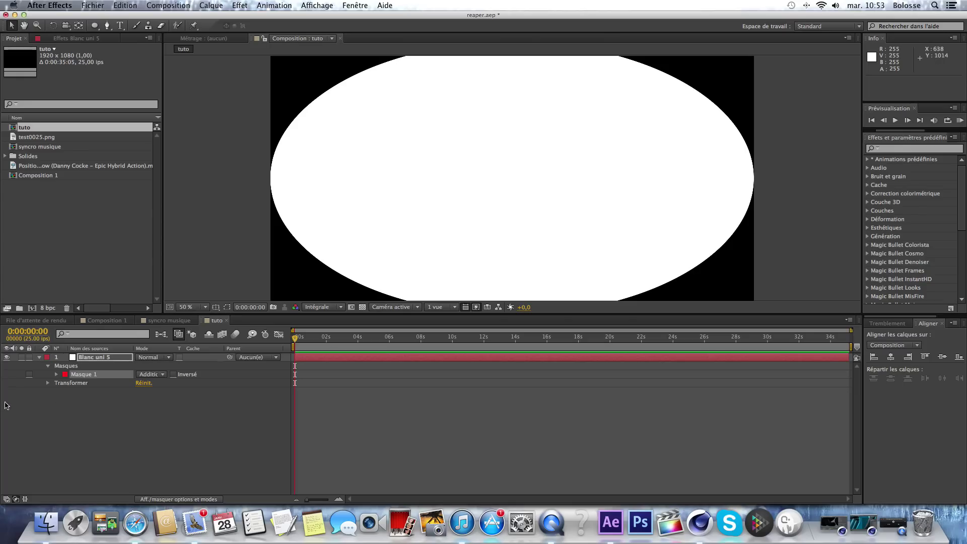
# Undo the elliptical mask and delete the white solid layer
pyautogui.press('super+z')
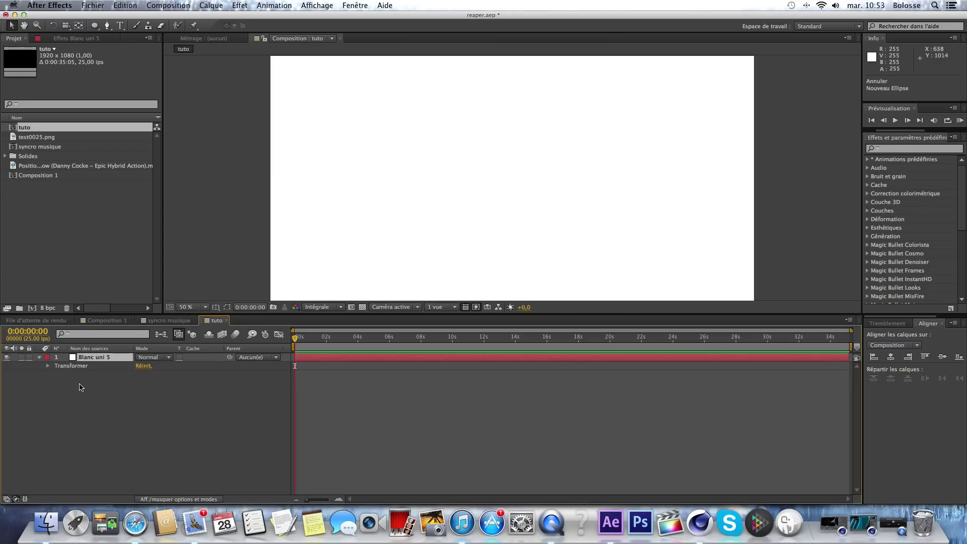
pyautogui.click(167, 416)
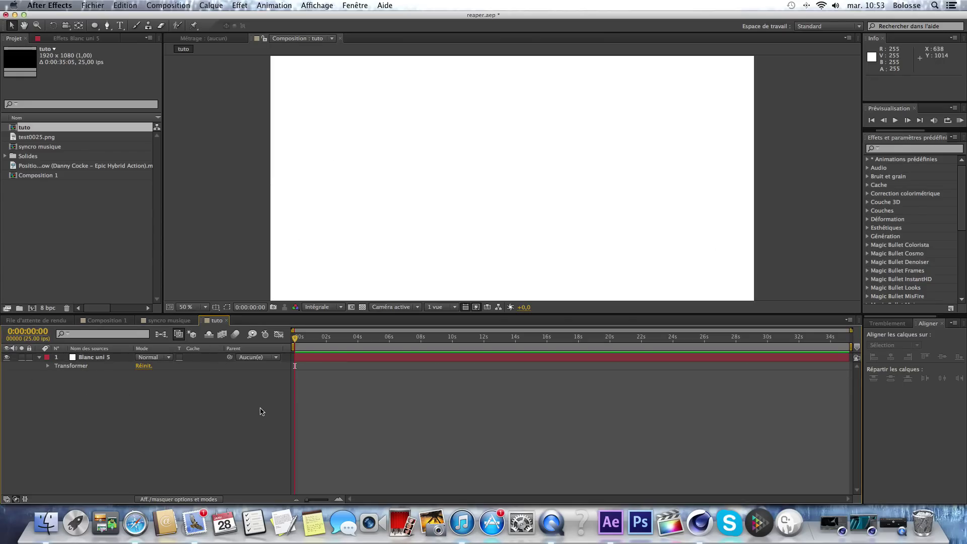
pyautogui.click(113, 360)
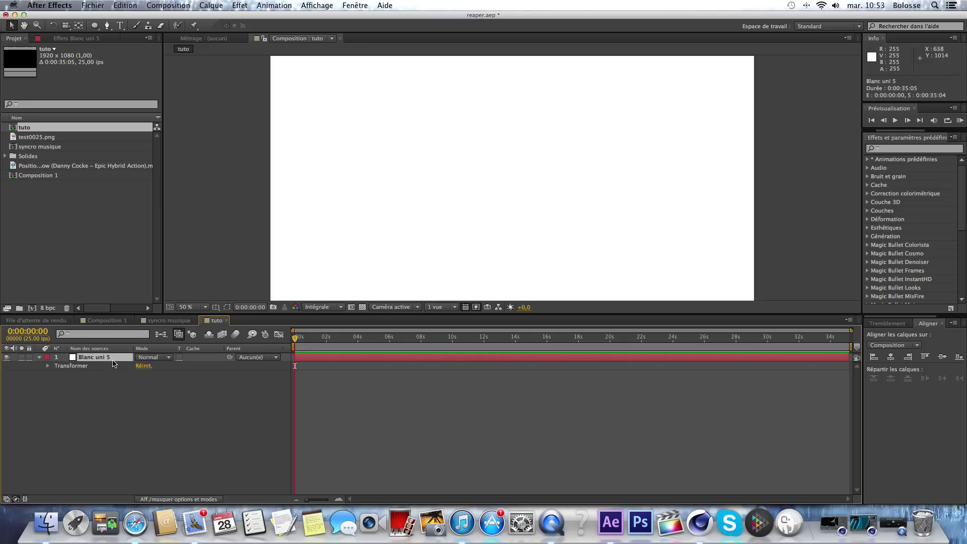
pyautogui.press('Delete')
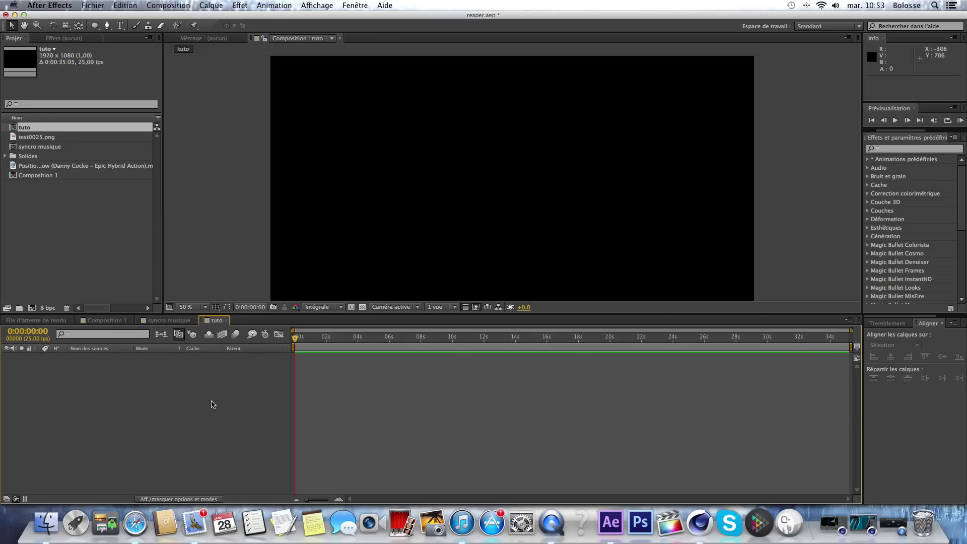
# Draw a circle with a 5 px red stroke and no fill, and move it near the centre of the frame
pyautogui.click(95, 27)
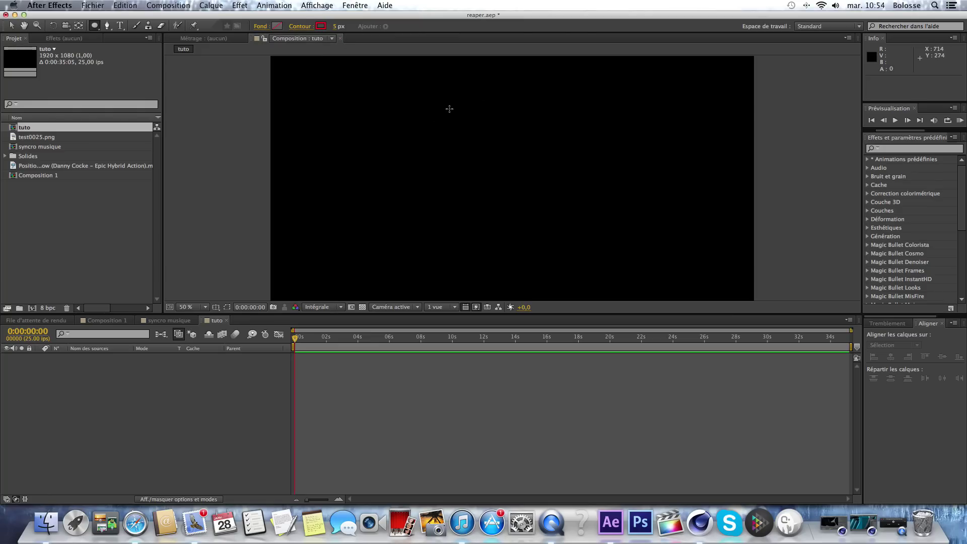
pyautogui.moveTo(436, 101)
pyautogui.mouseDown()
pyautogui.moveTo(603, 253)
pyautogui.moveTo(574, 259)
pyautogui.moveTo(687, 297)
pyautogui.moveTo(570, 205)
pyautogui.moveTo(489, 97)
pyautogui.moveTo(532, 144)
pyautogui.mouseUp()
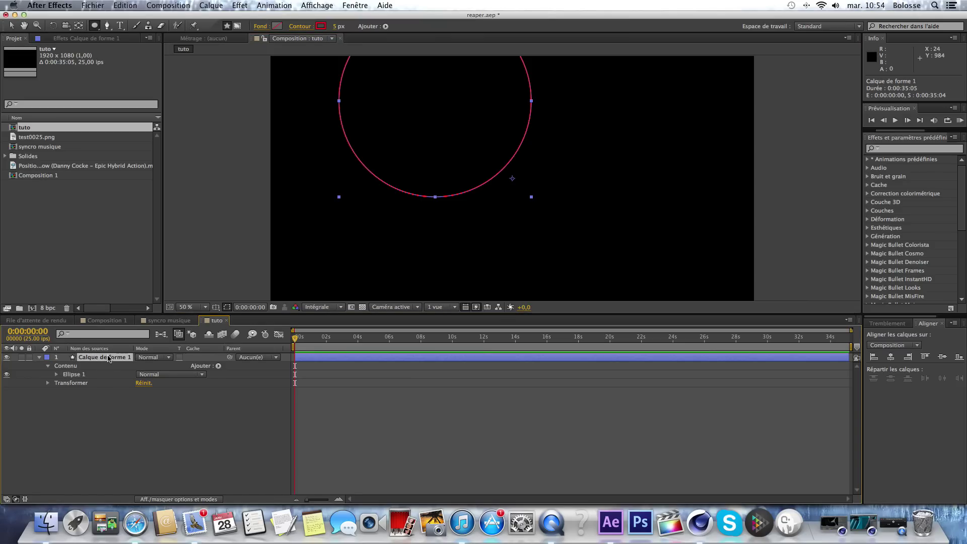
pyautogui.press('v')
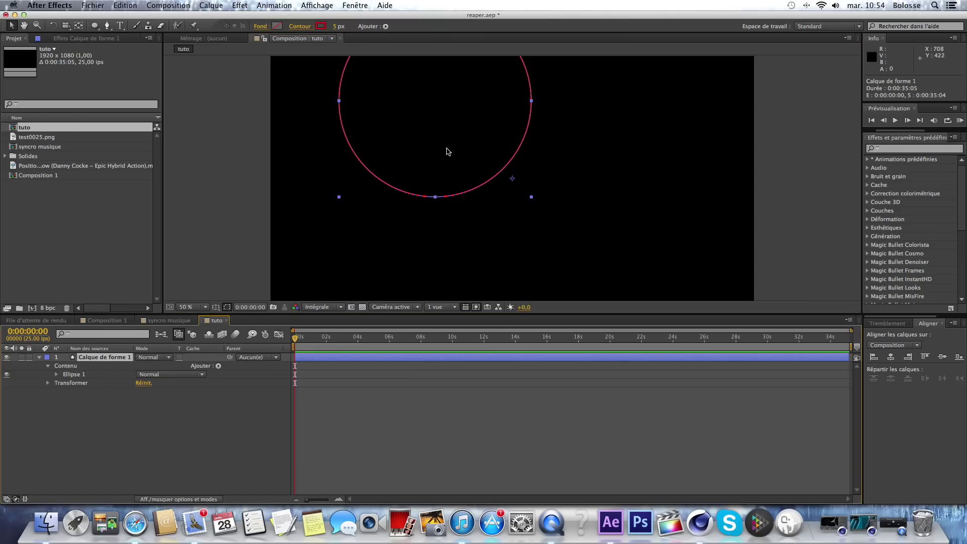
pyautogui.moveTo(438, 155); pyautogui.dragTo(501, 222)
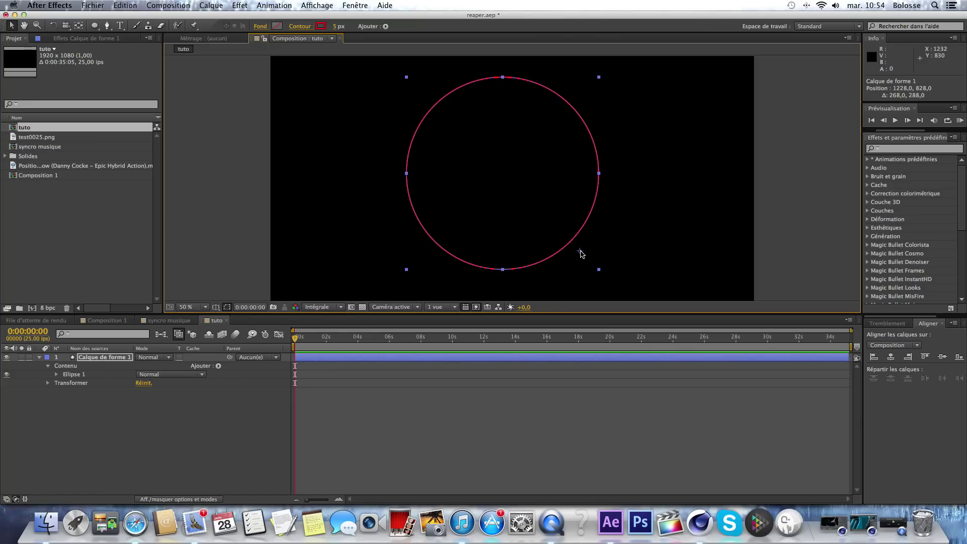
pyautogui.moveTo(582, 254); pyautogui.dragTo(583, 254)
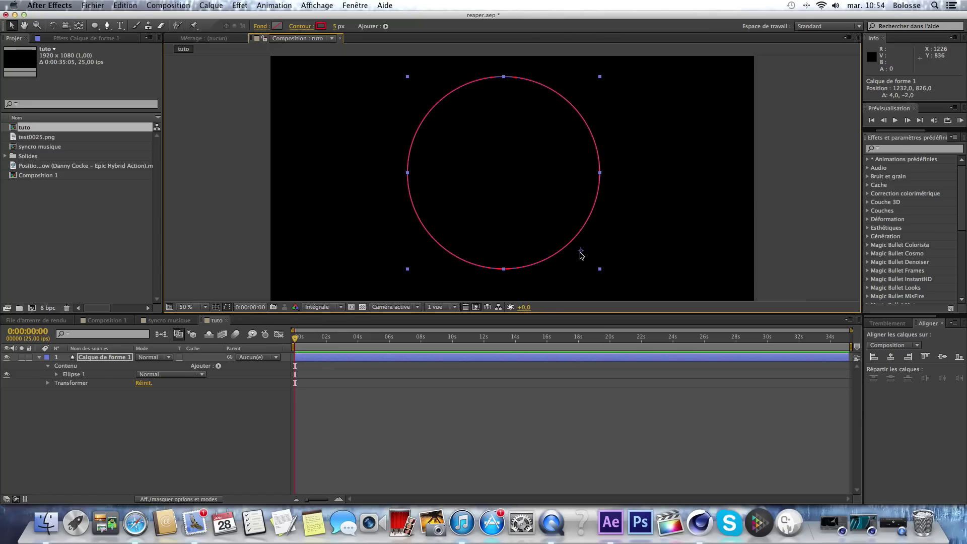
# Reposition the circle layer to about 1244, 834 so the circle sits near the middle, and deselect it
pyautogui.rightClick(582, 255)
pyautogui.click(566, 257)
pyautogui.rightClick(582, 254)
pyautogui.click(573, 256)
pyautogui.moveTo(582, 255); pyautogui.dragTo(570, 242)
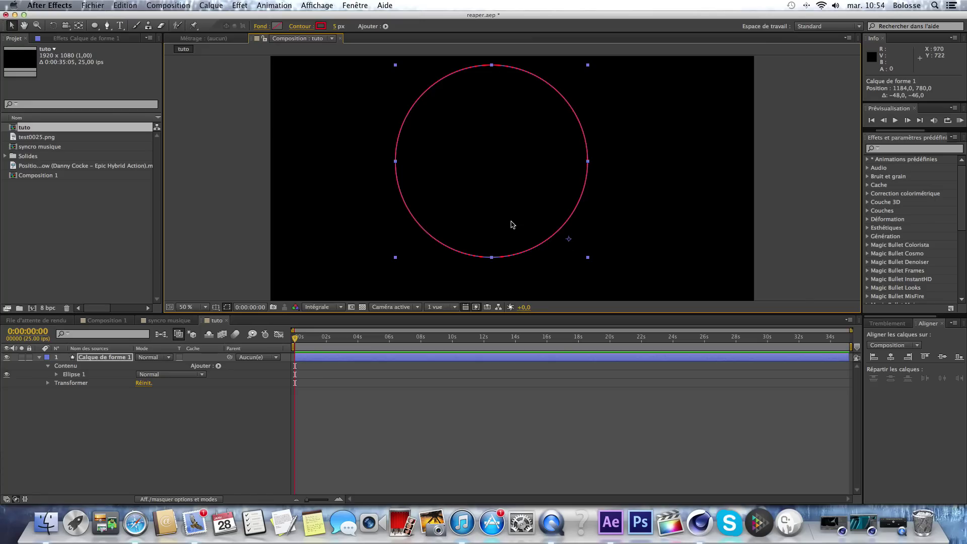
pyautogui.moveTo(508, 216); pyautogui.dragTo(522, 229)
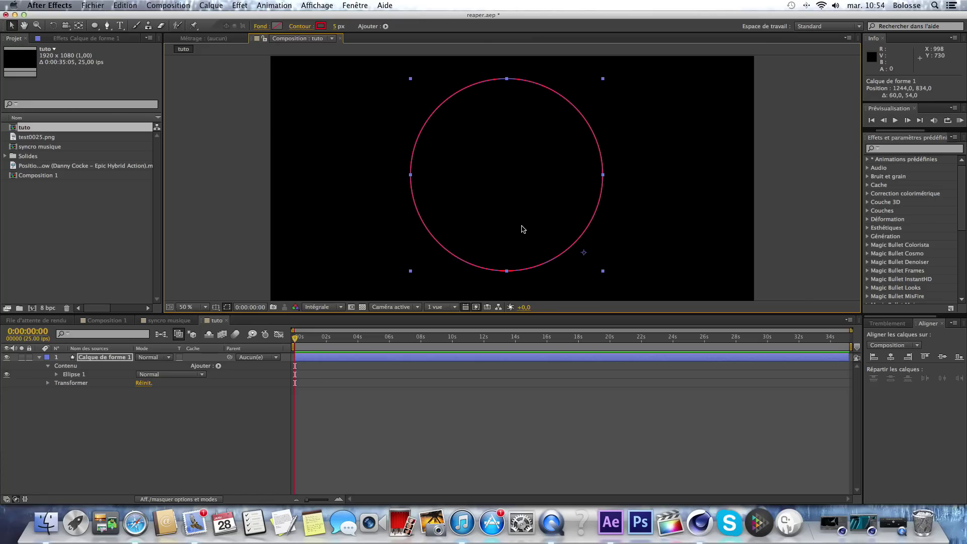
pyautogui.click(159, 446)
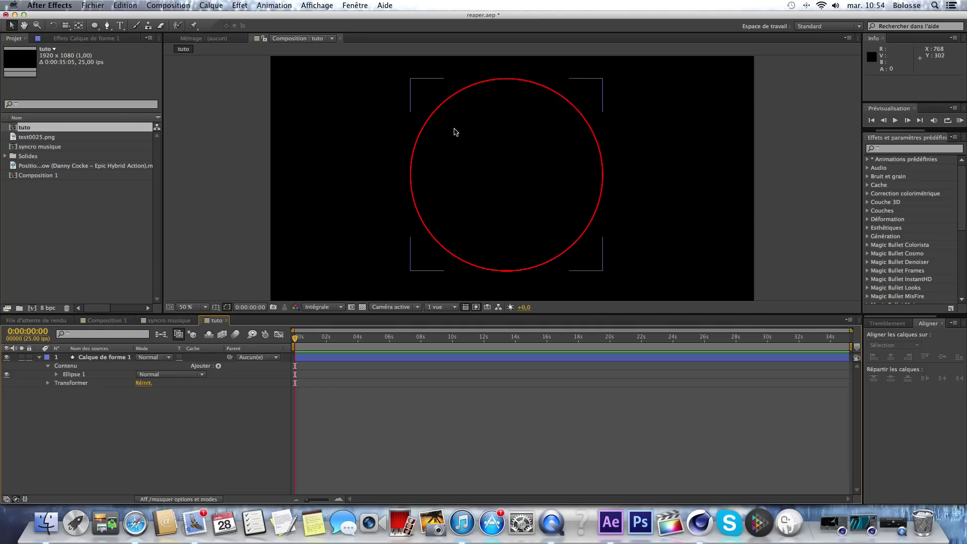
# Draw a second red-outlined circle of similar size with the Ellipse tool, overlapping the left part of the first circle
pyautogui.click(95, 25)
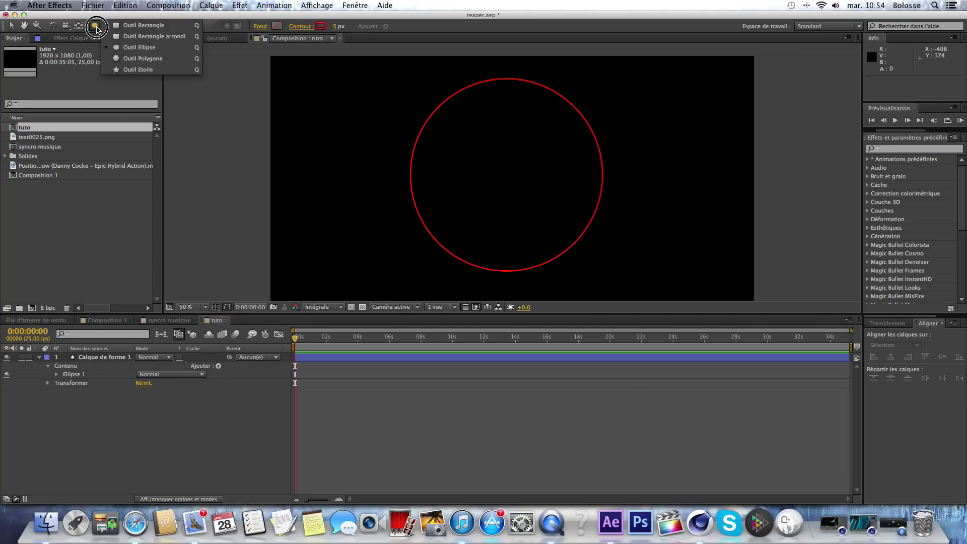
pyautogui.click(139, 48)
pyautogui.click(321, 87)
pyautogui.moveTo(320, 87); pyautogui.dragTo(508, 274)
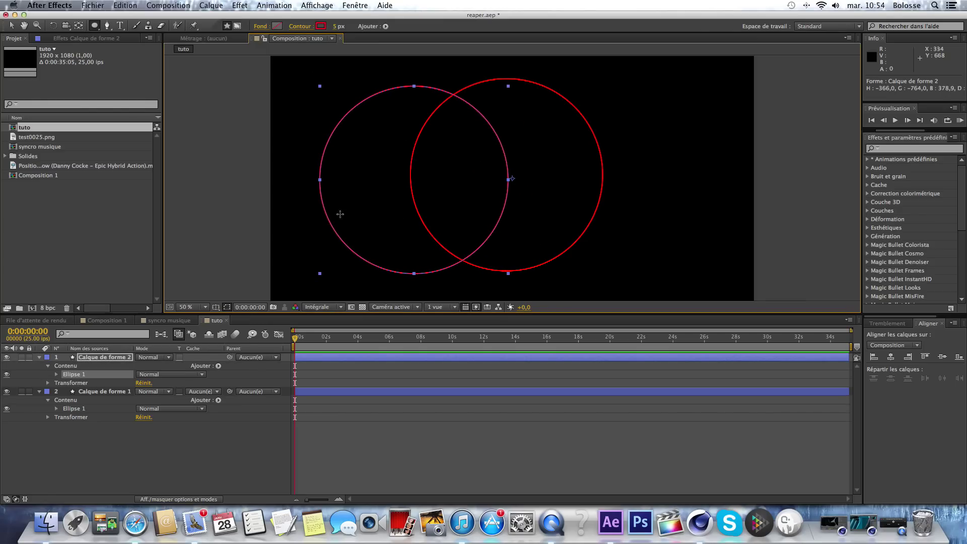
# Move the second circle onto the first one at about 1330, 518, and delete the second circle's layer
pyautogui.click(84, 361)
pyautogui.press('v')
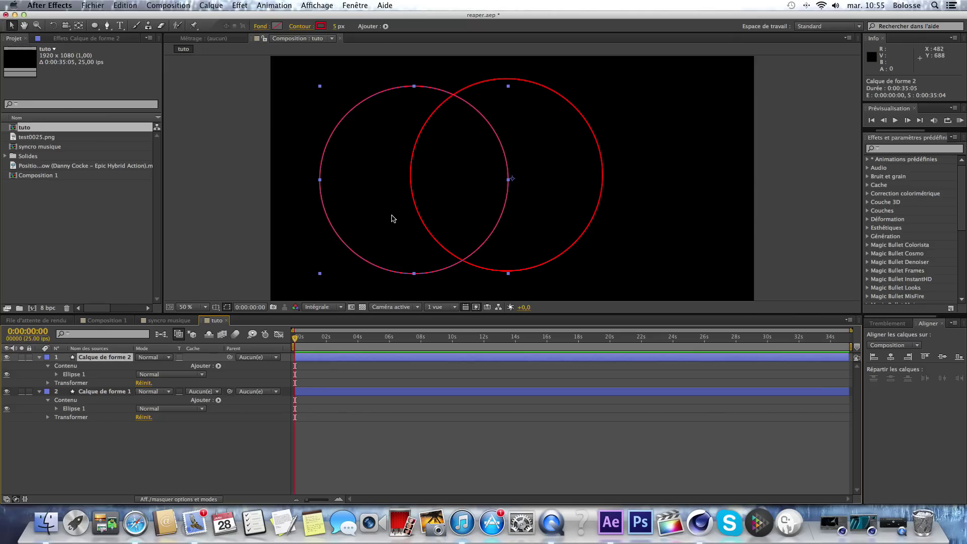
pyautogui.moveTo(381, 224); pyautogui.dragTo(476, 220)
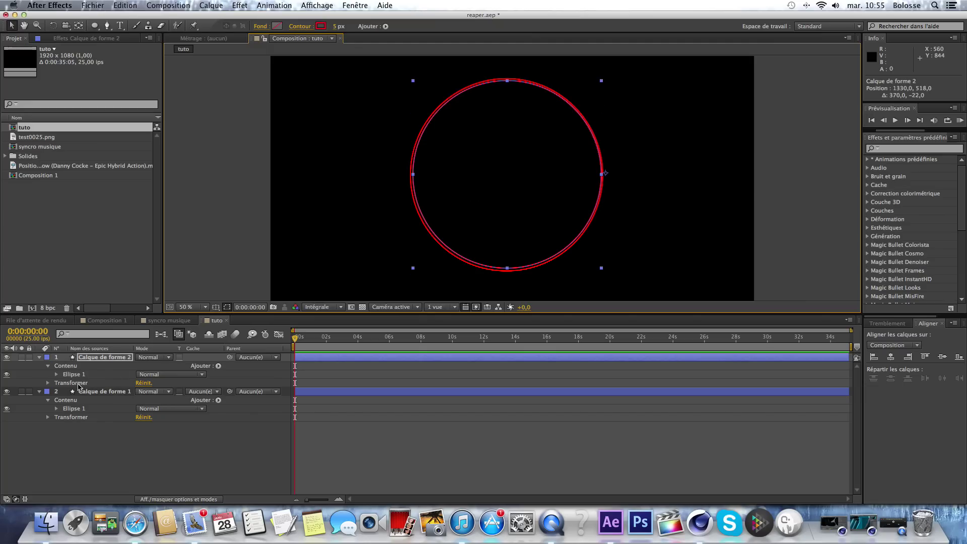
pyautogui.click(102, 359)
pyautogui.press('Delete')
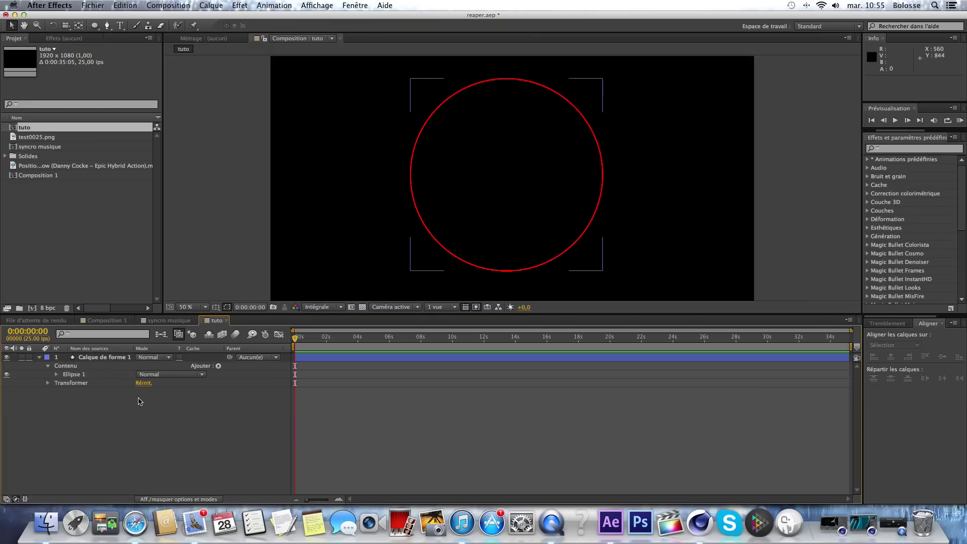
pyautogui.click(115, 359)
pyautogui.click(123, 414)
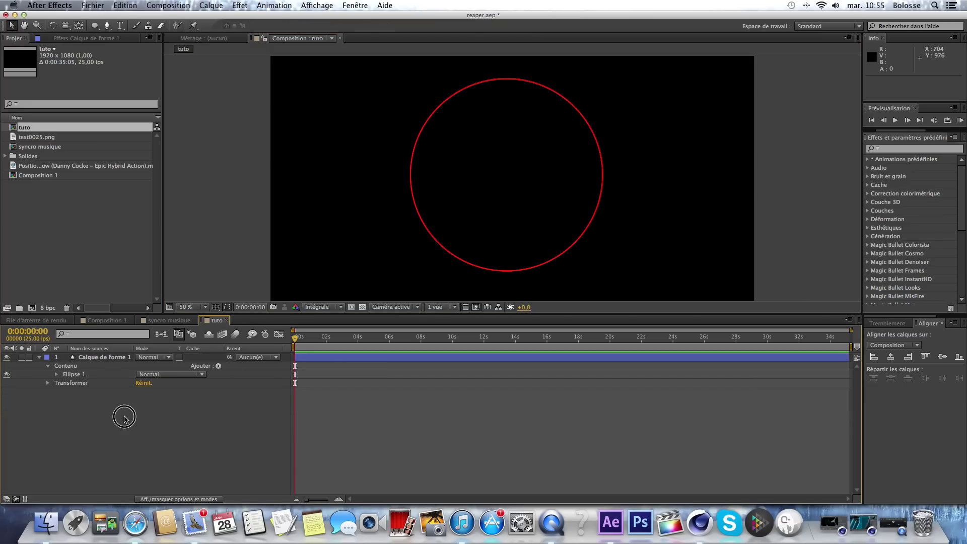
pyautogui.click(115, 359)
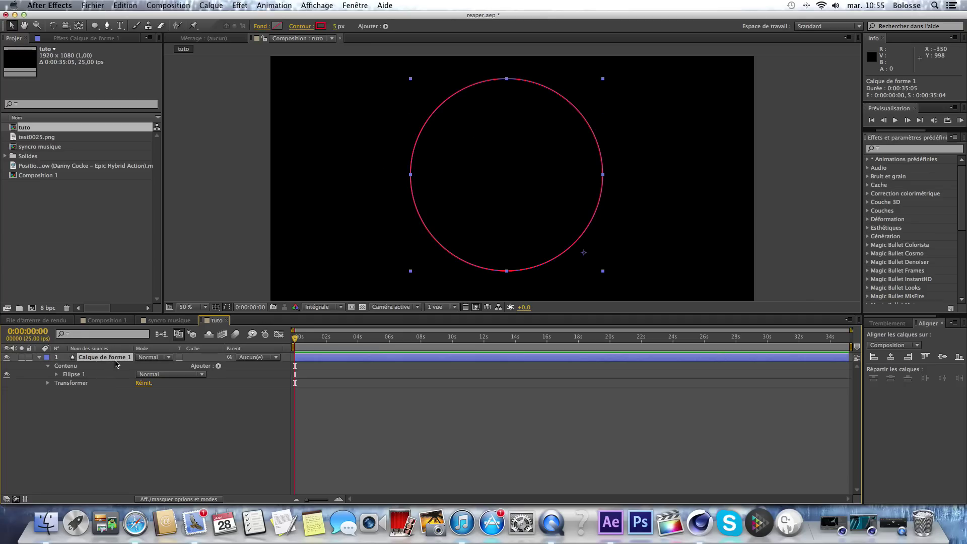
pyautogui.click(120, 410)
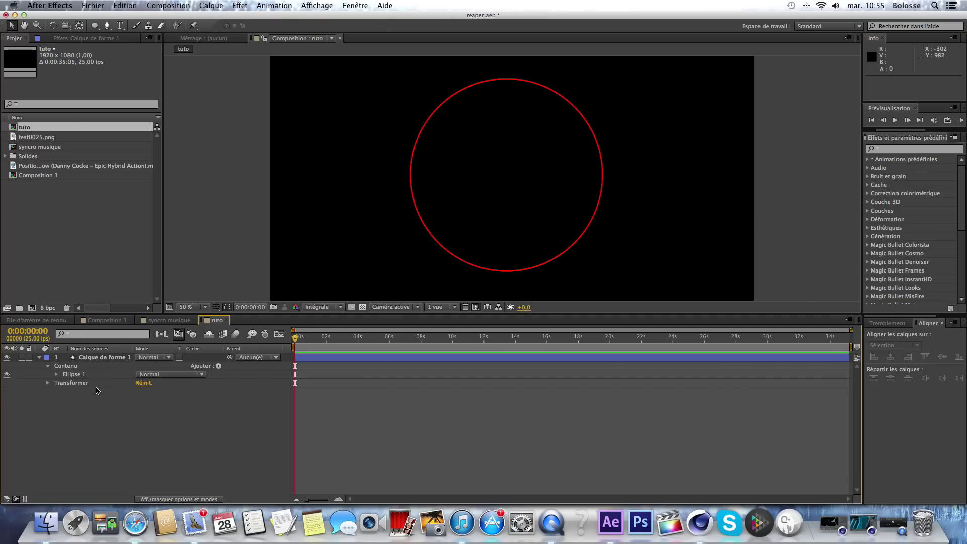
# Change the circle layer's stroke colour from the shape stroke settings to light blue, and deselect the layer
pyautogui.click(101, 359)
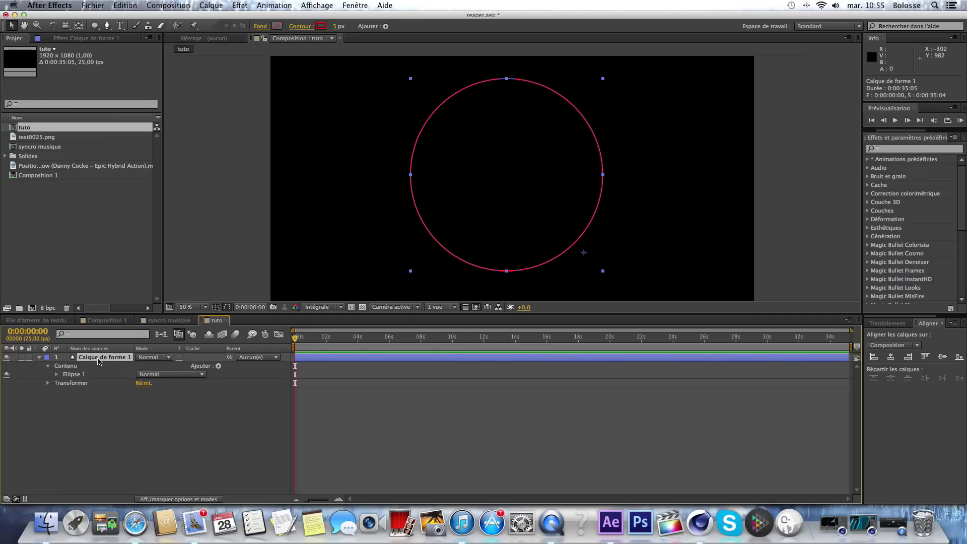
pyautogui.click(319, 30)
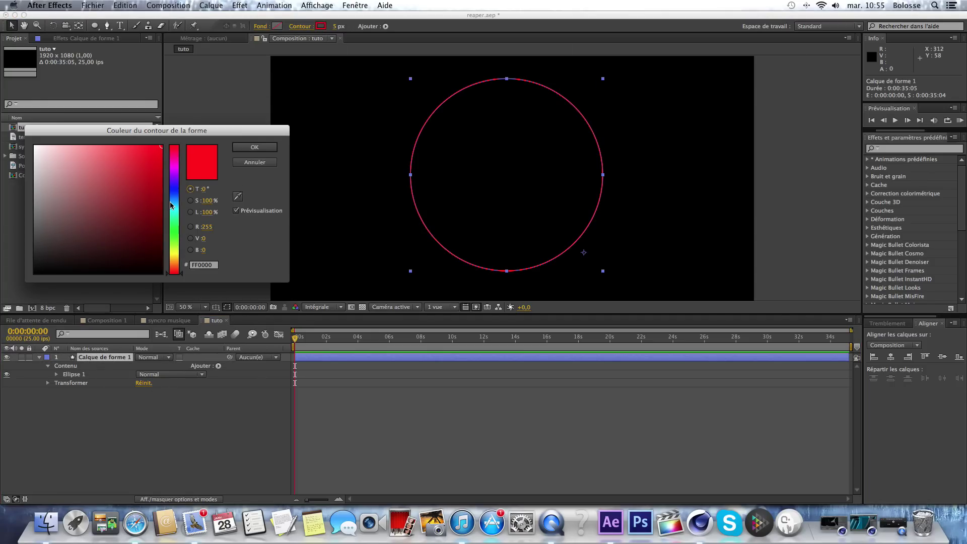
pyautogui.moveTo(174, 186); pyautogui.dragTo(174, 205)
pyautogui.click(266, 148)
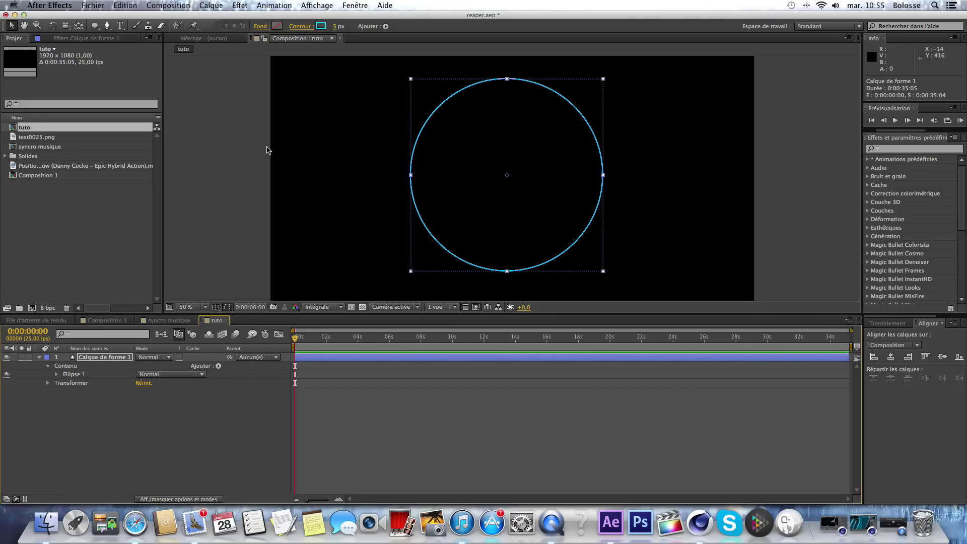
pyautogui.click(163, 435)
# Set the circle's stroke width to 3 px and deselect the layer
pyautogui.click(100, 357)
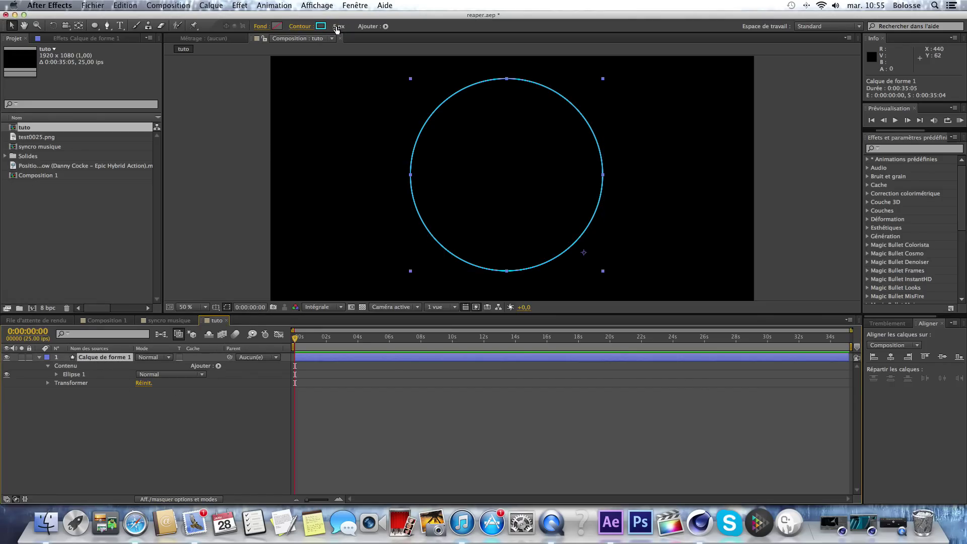
pyautogui.click(337, 28)
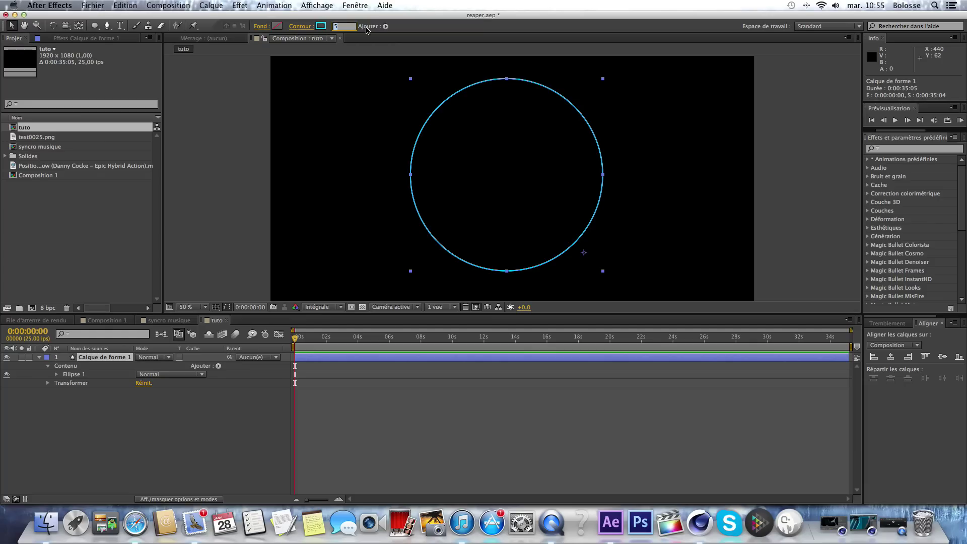
pyautogui.click(127, 423)
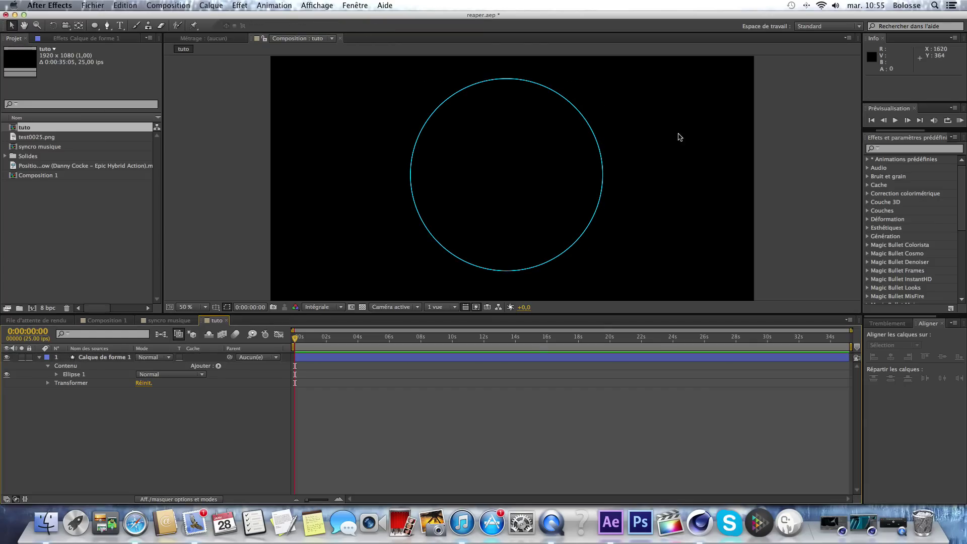
# Give the circle a linear gradient fill (Dégradé linéaire) and look at the gradient's colour settings
pyautogui.click(581, 253)
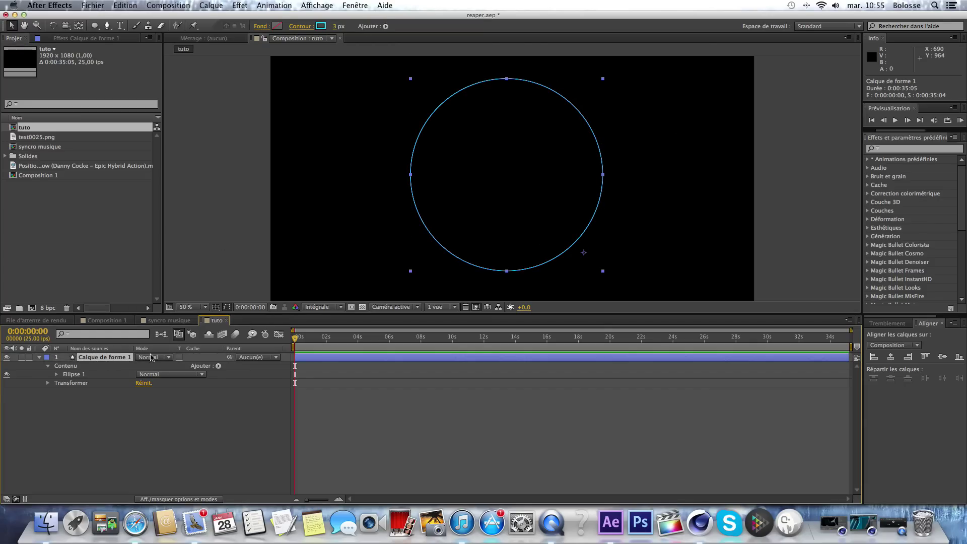
pyautogui.click(260, 27)
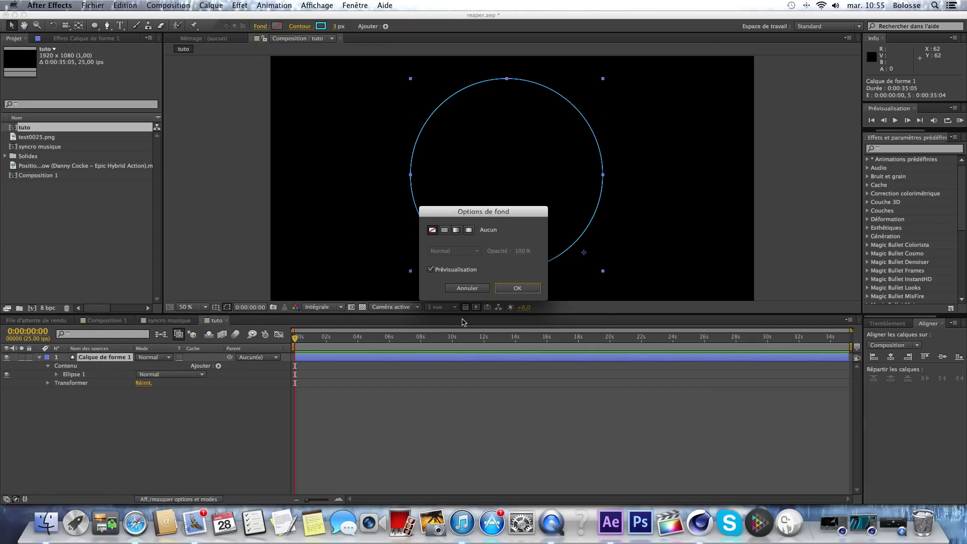
pyautogui.click(456, 230)
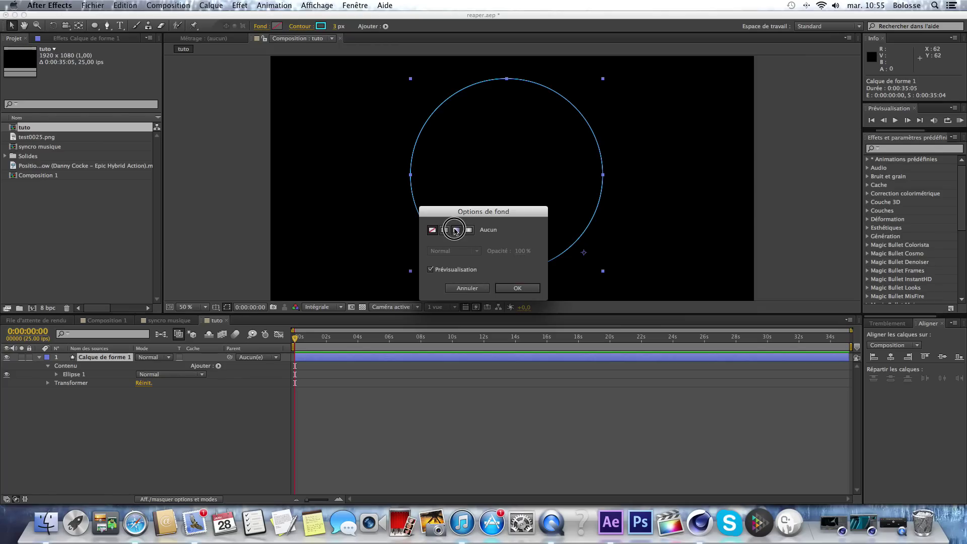
pyautogui.click(518, 288)
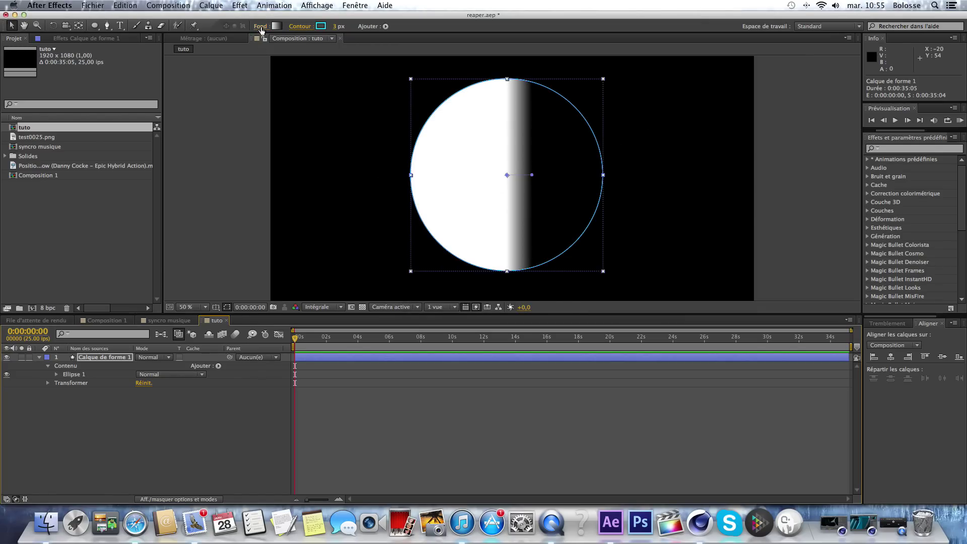
pyautogui.click(276, 27)
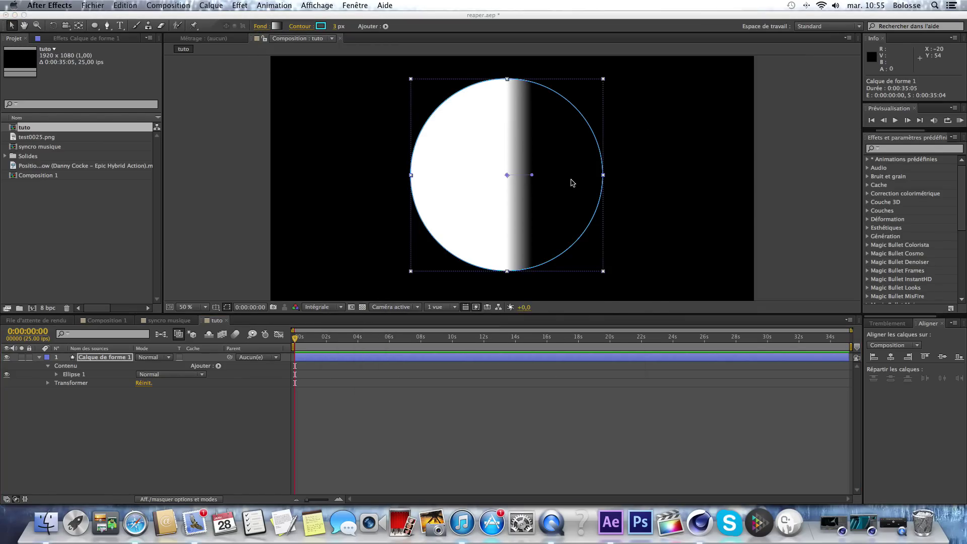
pyautogui.click(572, 179)
# Set the circle's fill type back to none (Aucun) and deselect the layer
pyautogui.click(264, 27)
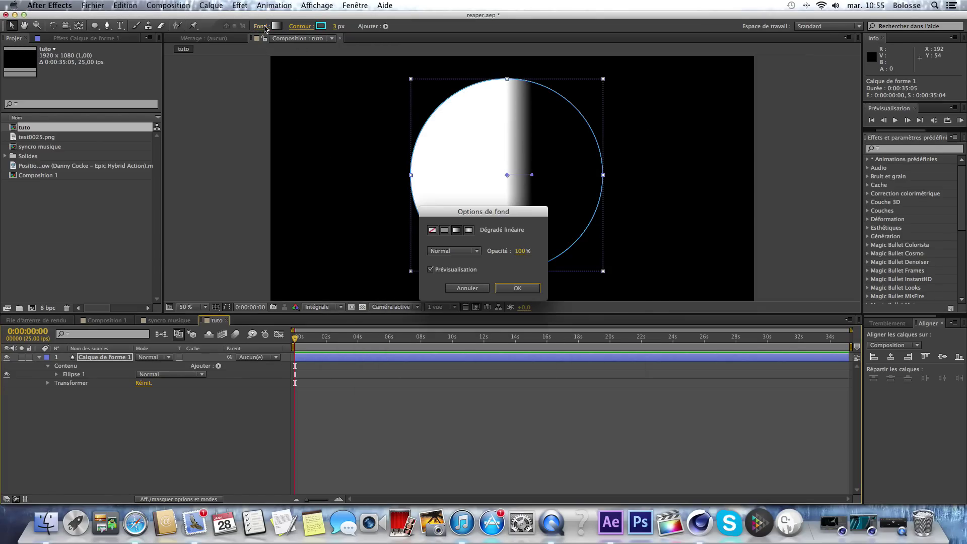
pyautogui.click(427, 230)
pyautogui.click(529, 287)
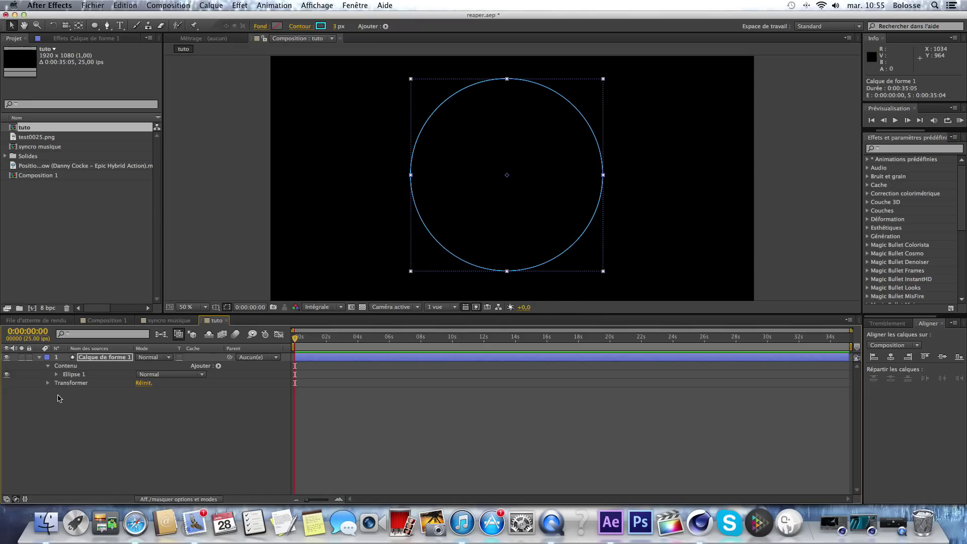
pyautogui.click(166, 459)
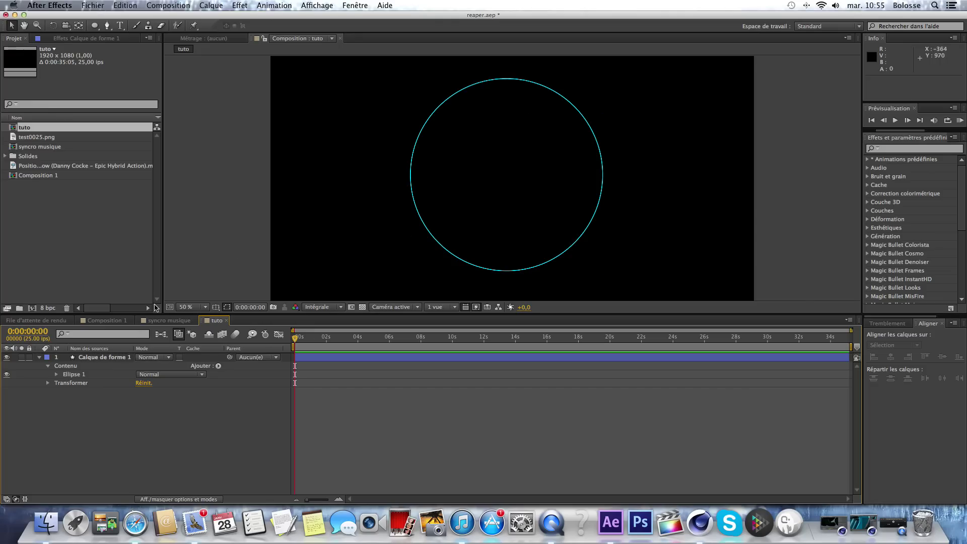
# Add a Trim Paths operator (Raccorder les tracés) to the circle layer and expand its properties
pyautogui.click(94, 359)
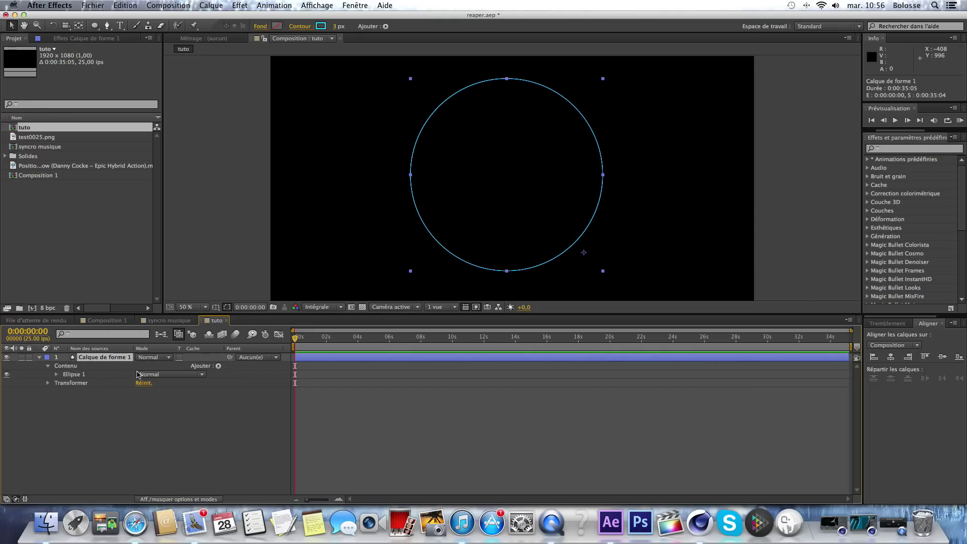
pyautogui.click(219, 367)
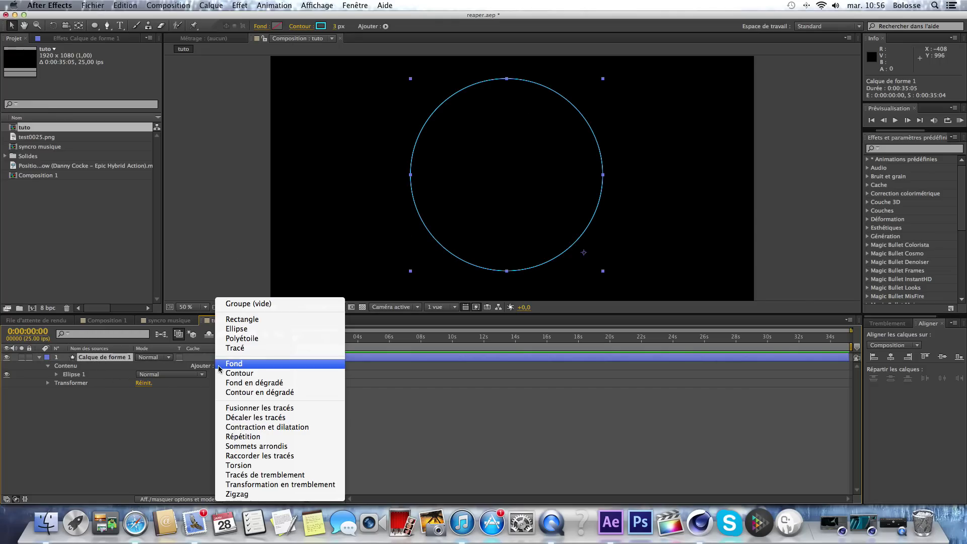
pyautogui.click(299, 456)
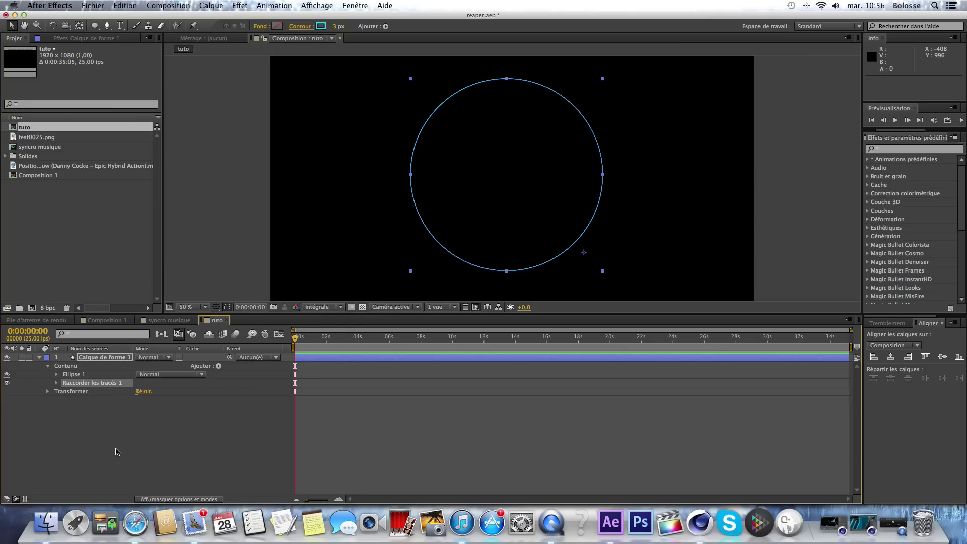
pyautogui.click(56, 384)
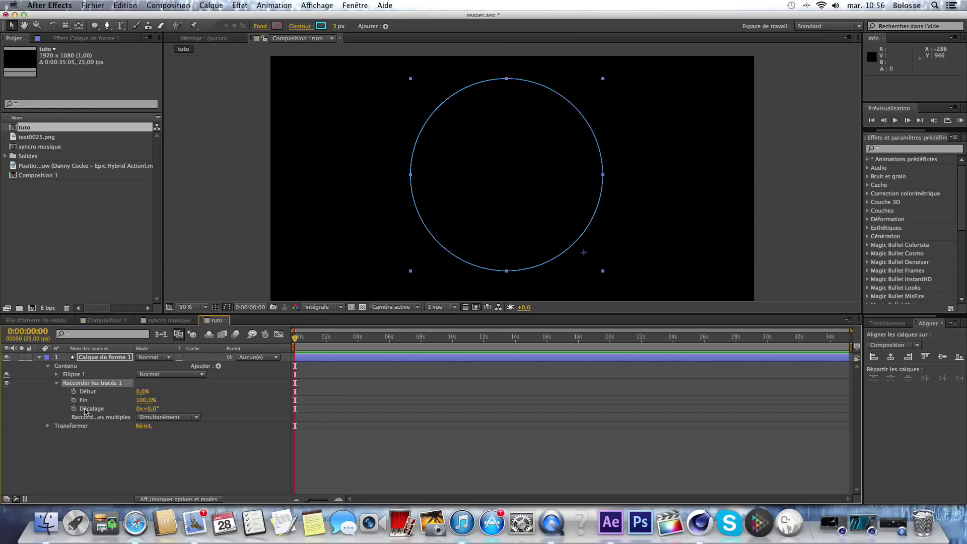
# Raise the Trim Paths start value (Début) to 100% and keyframe it at 0:00:00:00
pyautogui.moveTo(142, 392); pyautogui.dragTo(174, 397)
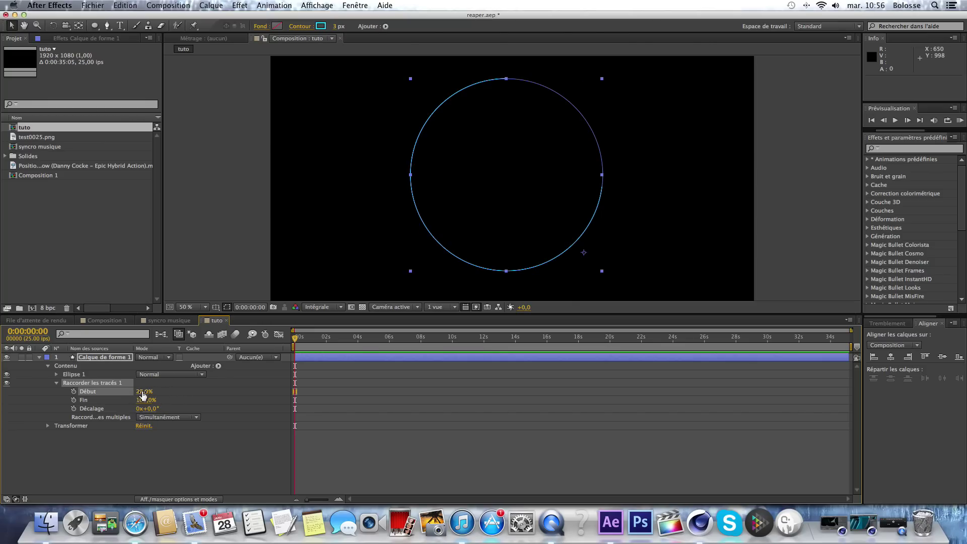
pyautogui.moveTo(142, 391); pyautogui.dragTo(179, 391)
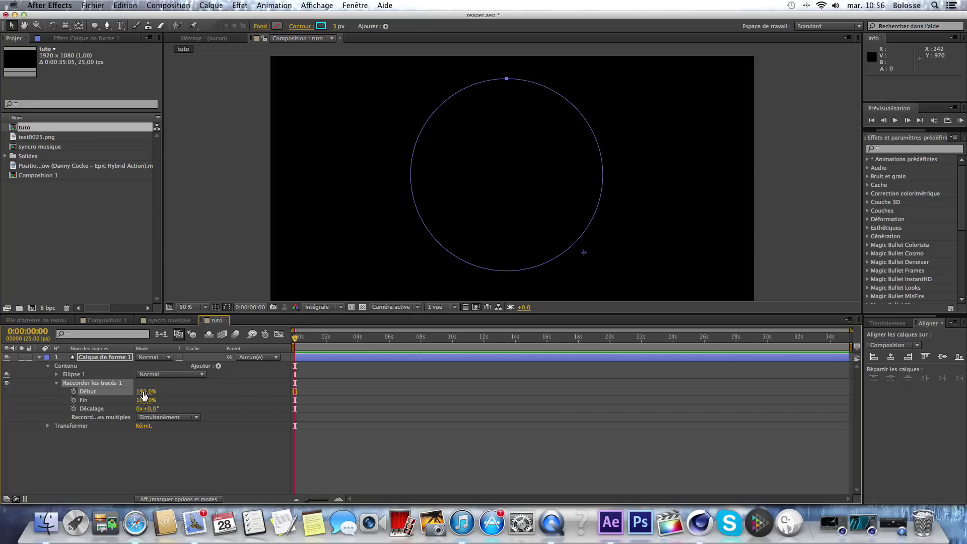
pyautogui.moveTo(144, 391); pyautogui.dragTo(169, 394)
pyautogui.click(74, 393)
# At 0:00:03:01, set the Trim Paths start value (Début) to 0% to create the second keyframe, and deselect the layer
pyautogui.click(297, 340)
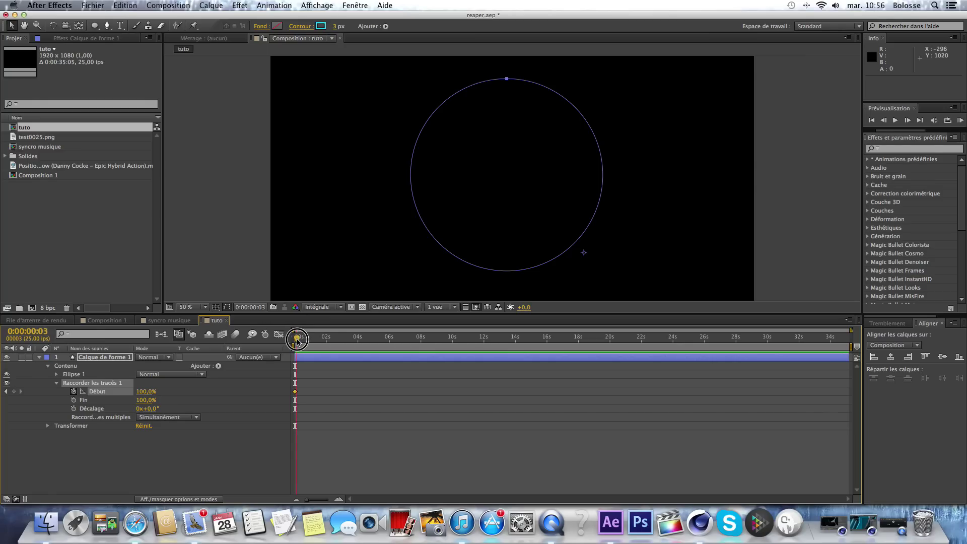
pyautogui.moveTo(297, 340); pyautogui.dragTo(343, 345)
pyautogui.moveTo(146, 396); pyautogui.dragTo(87, 400)
pyautogui.click(200, 449)
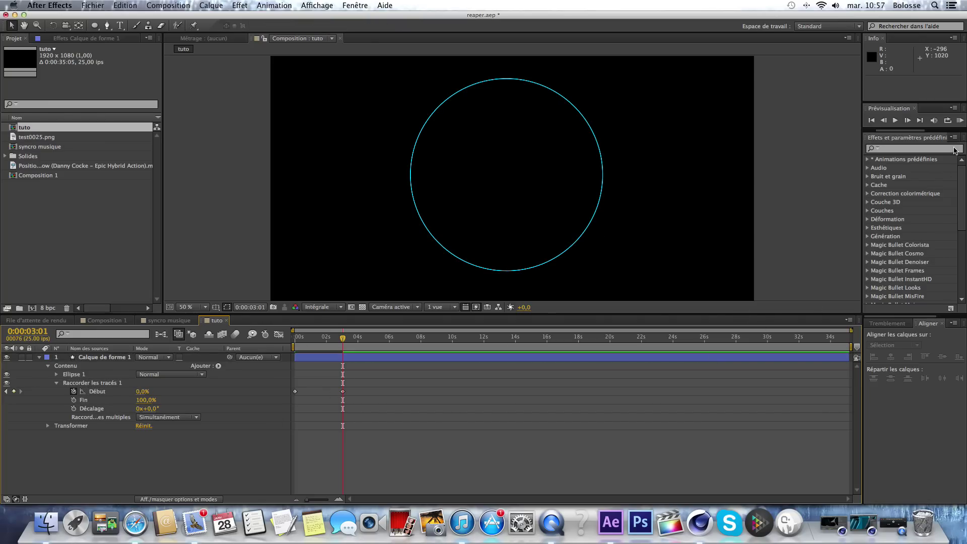
# Run a RAM preview of the circle's drawing animation, and stop it after checking the result
pyautogui.click(960, 120)
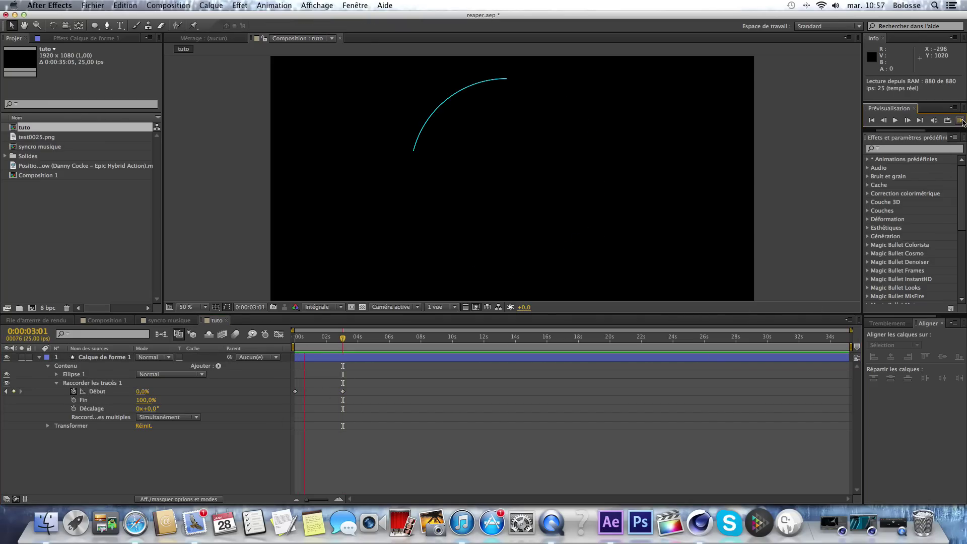
pyautogui.click(201, 470)
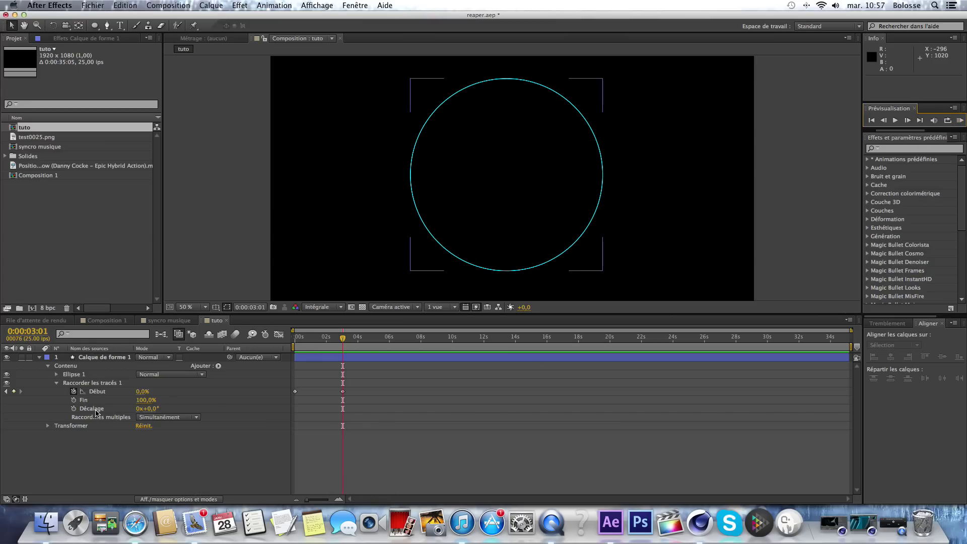
pyautogui.click(134, 468)
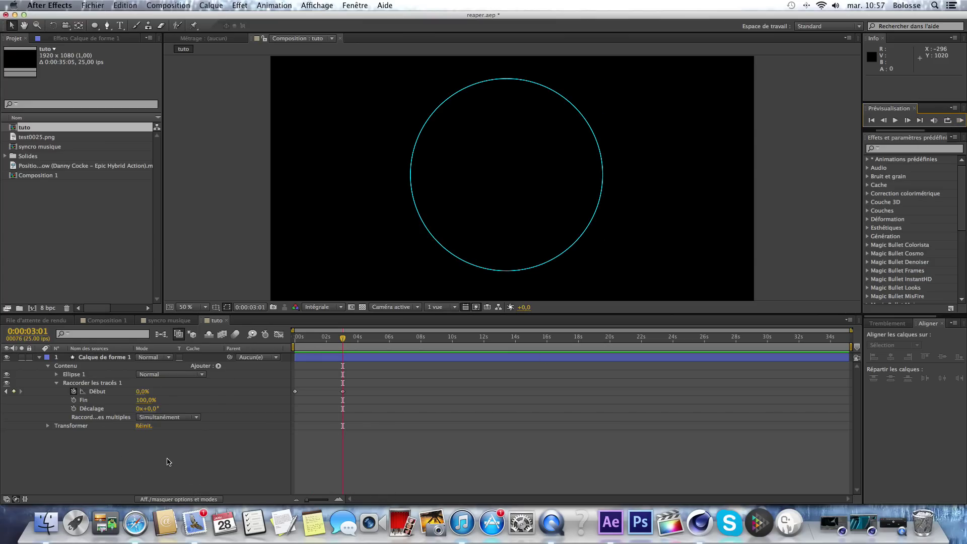
pyautogui.click(220, 431)
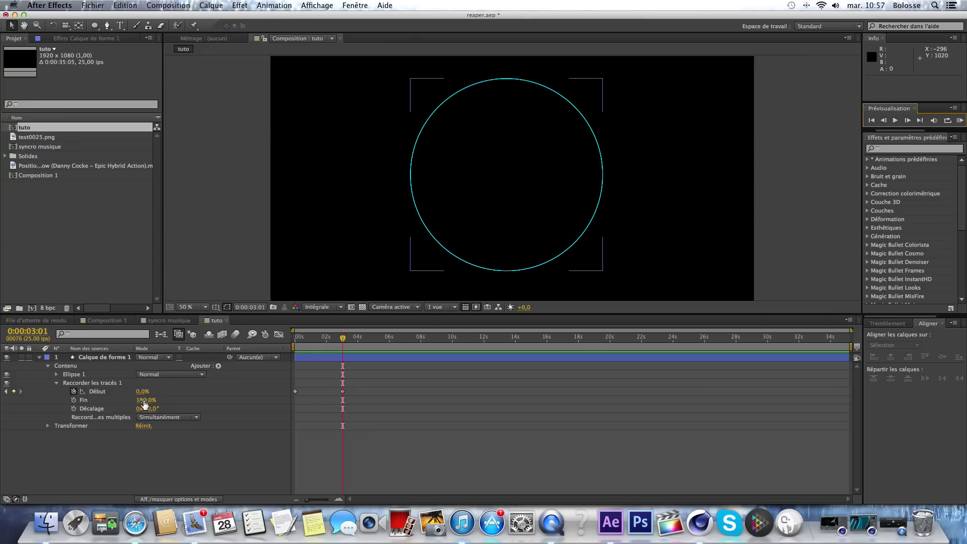
# Try varying the Trim Paths end value (Fin), and return it to 100%
pyautogui.moveTo(145, 403)
pyautogui.mouseDown()
pyautogui.moveTo(102, 407)
pyautogui.moveTo(161, 409)
pyautogui.mouseUp()
pyautogui.click(101, 358)
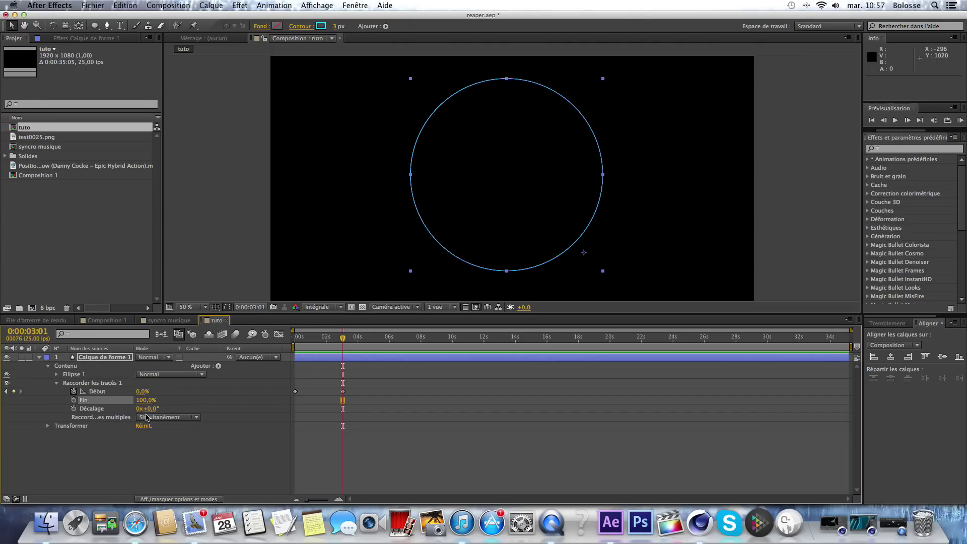
# At 0:00:01:02, set the Trim Paths offset (Décalage) to -36° and preview the animation from its shifted starting point
pyautogui.moveTo(328, 343); pyautogui.dragTo(312, 344)
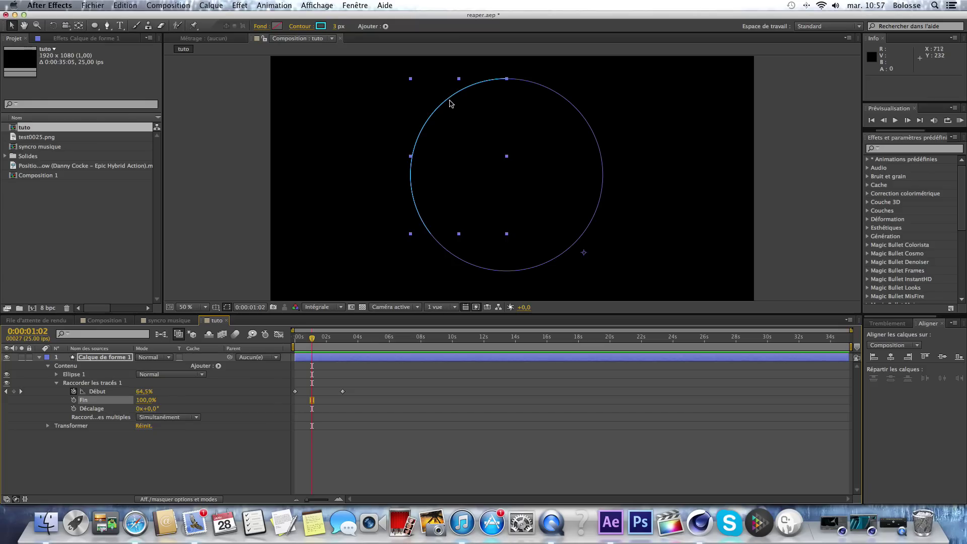
pyautogui.moveTo(151, 410); pyautogui.dragTo(138, 409)
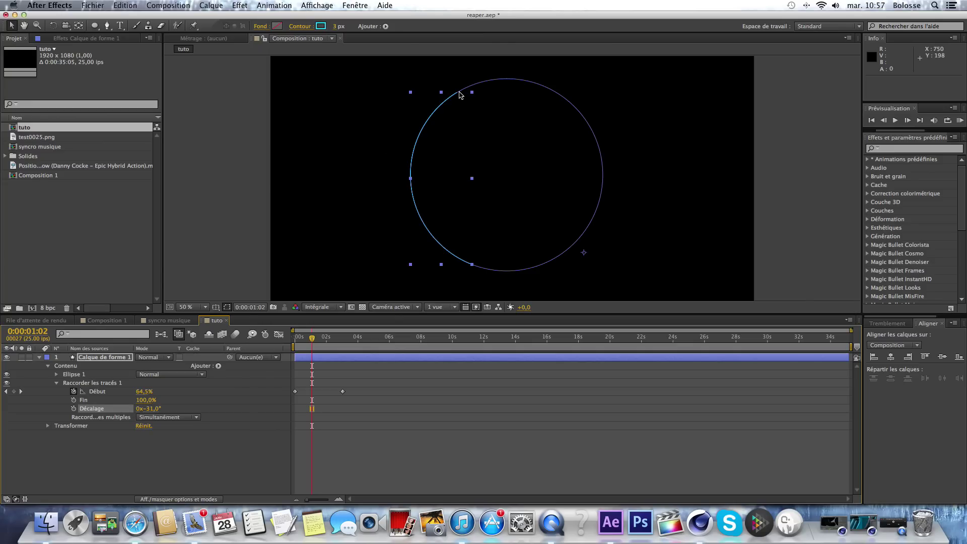
pyautogui.click(151, 409)
pyautogui.moveTo(151, 409); pyautogui.dragTo(149, 409)
pyautogui.click(206, 466)
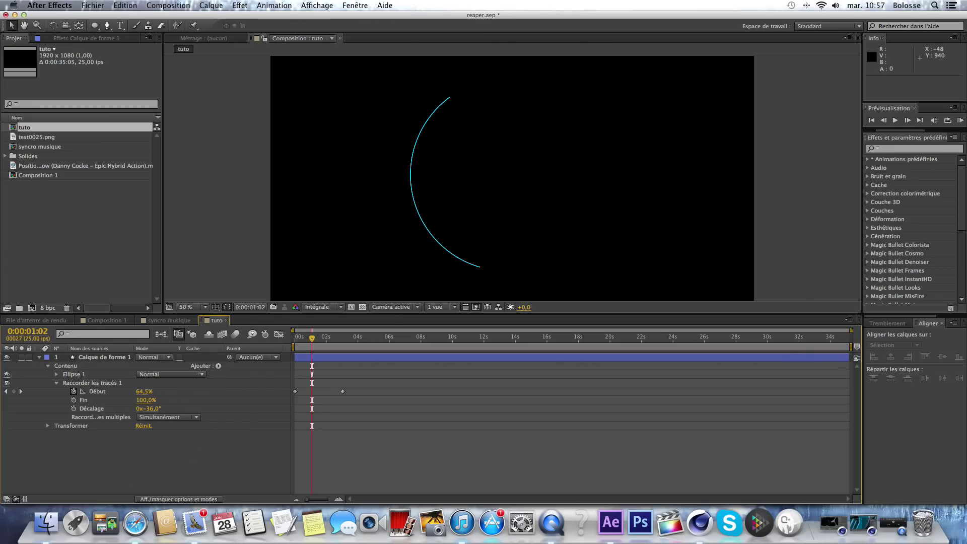
pyautogui.click(960, 120)
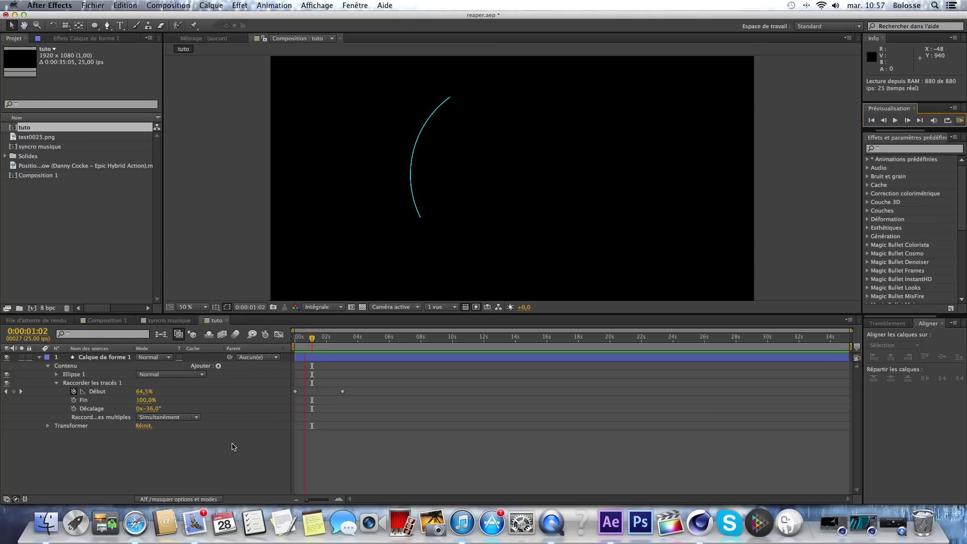
pyautogui.click(231, 447)
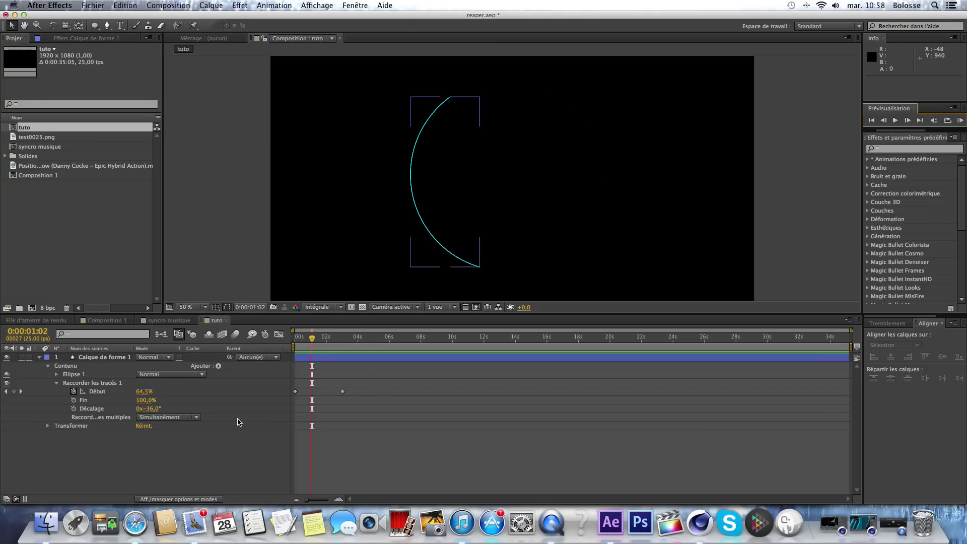
# Add a Twist operator (Torsion) to the circle layer, set its angle to 25, and preview the animation
pyautogui.click(219, 367)
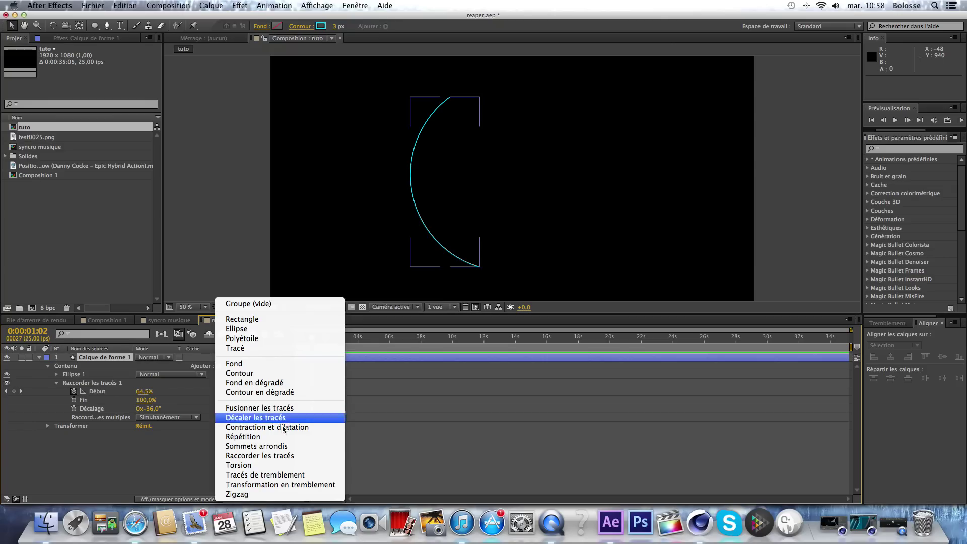
pyautogui.click(242, 466)
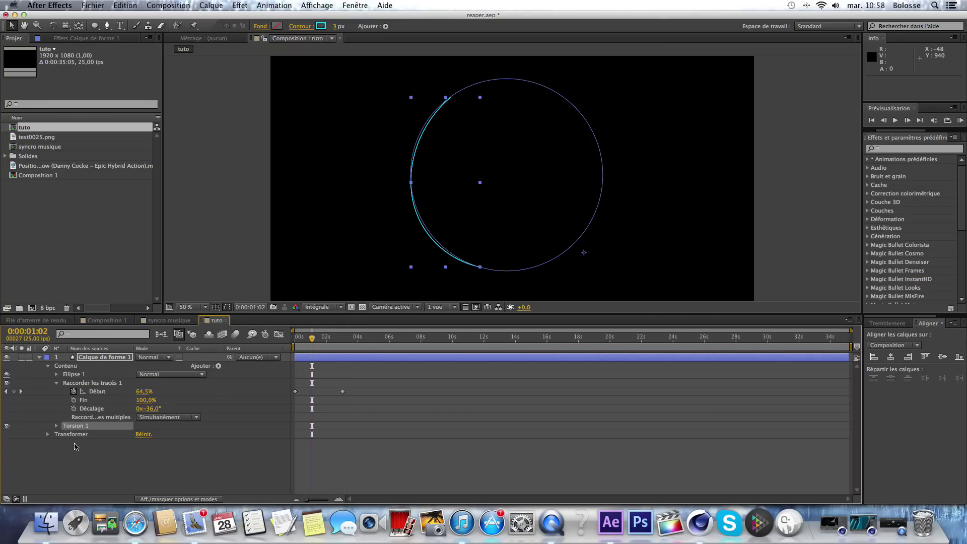
pyautogui.click(57, 426)
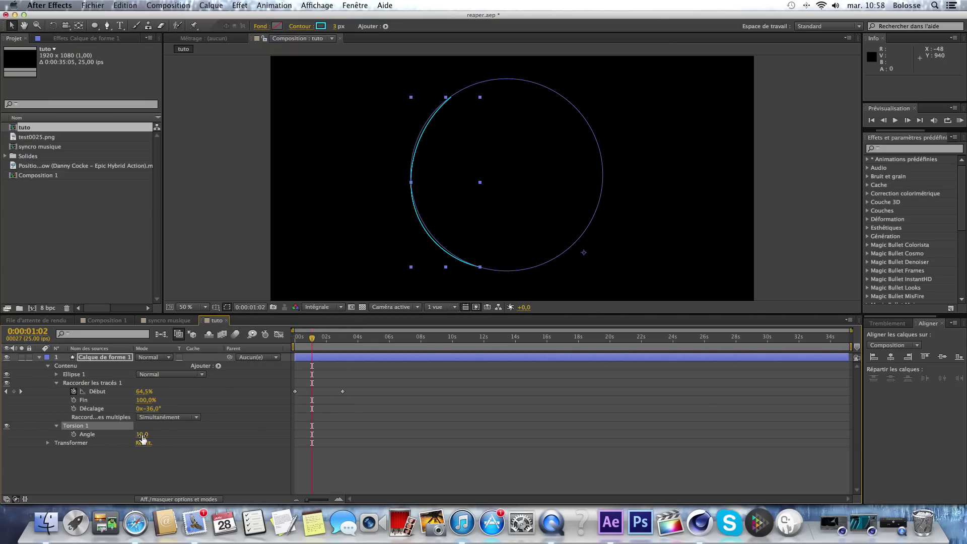
pyautogui.moveTo(143, 439); pyautogui.dragTo(151, 434)
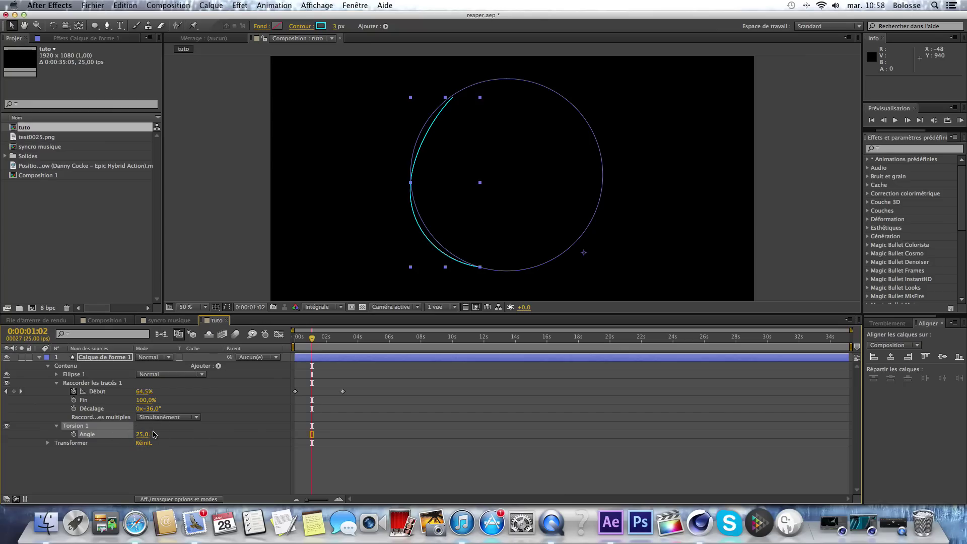
pyautogui.click(960, 121)
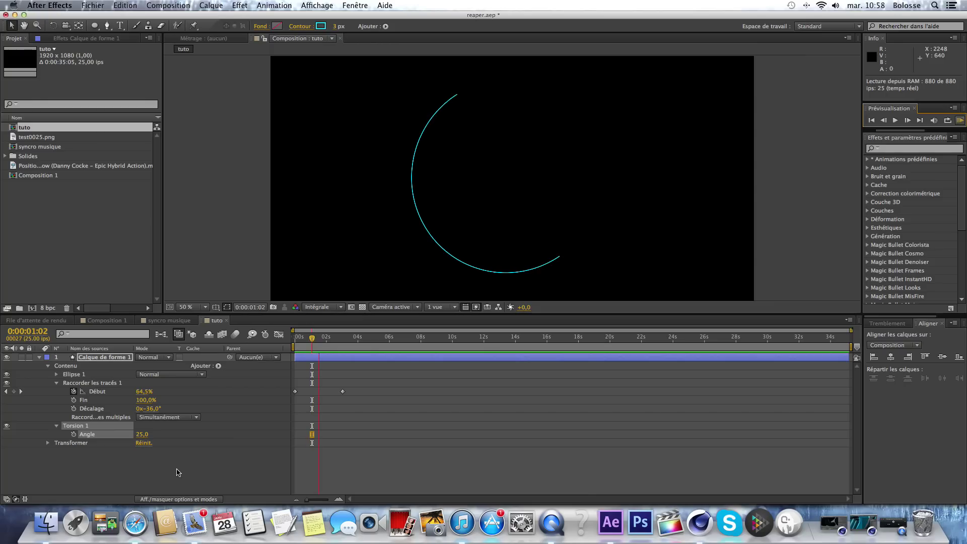
pyautogui.press('space')
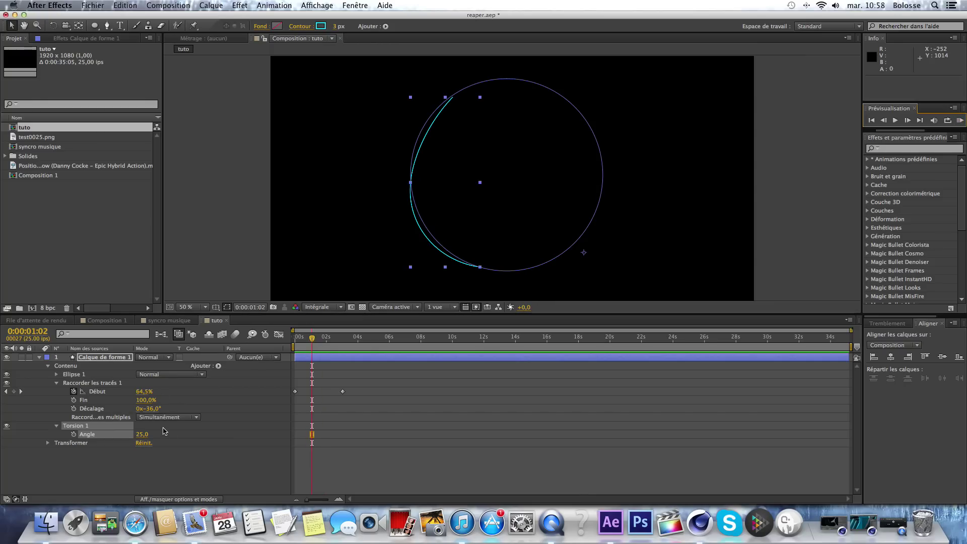